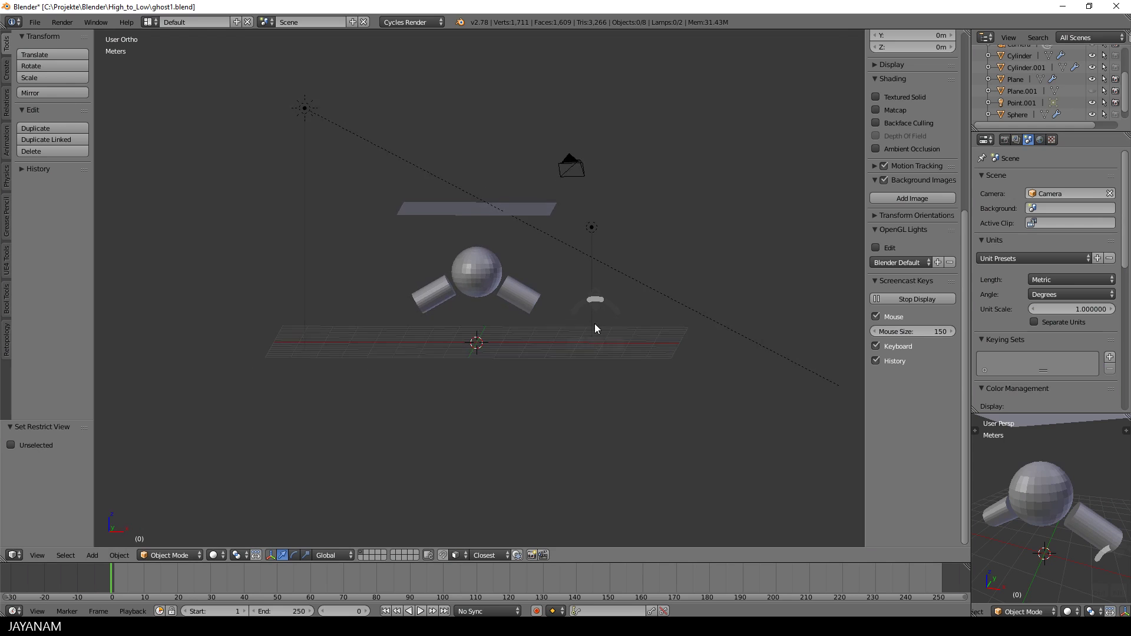
Play the cloth simulation and stop it at frame 118
middle_drag(595, 325, 577, 360)
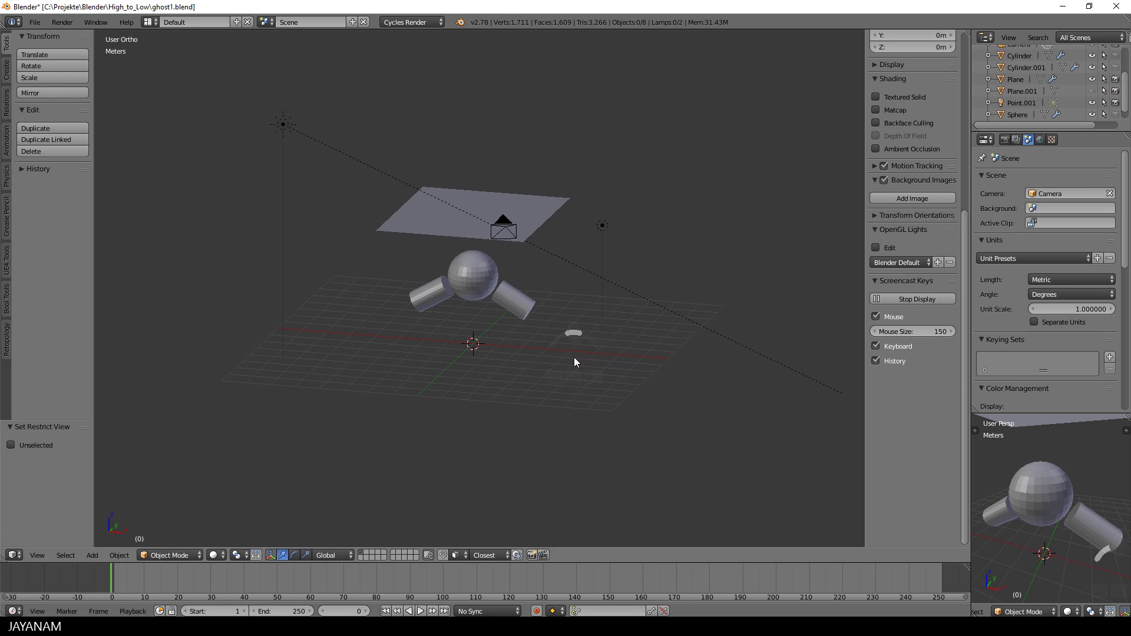
key(alt+a)
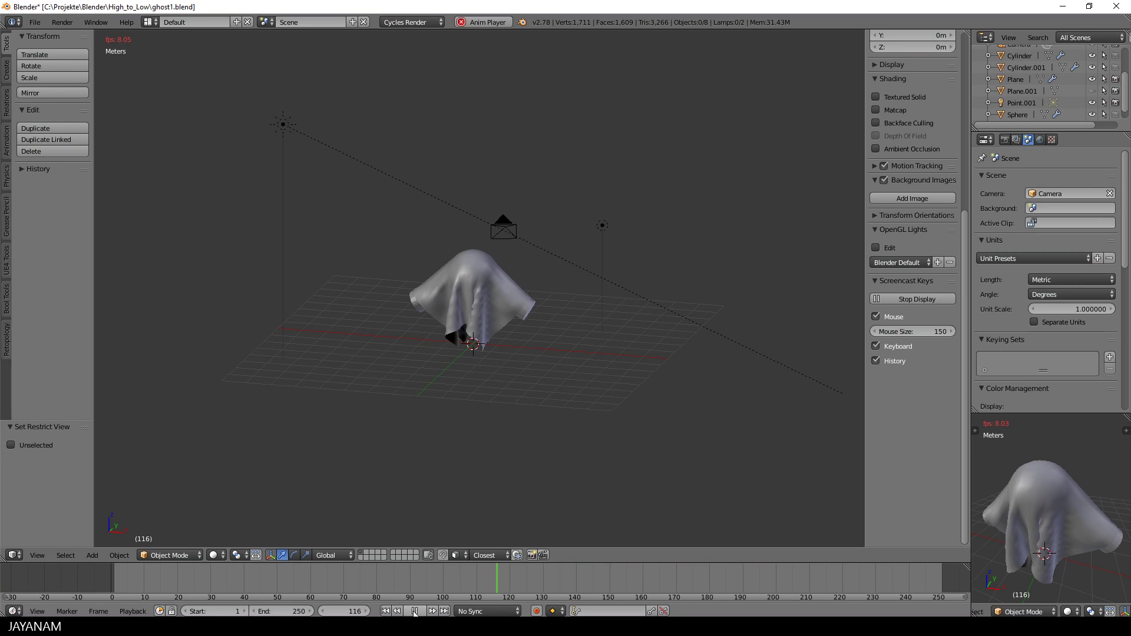
key(alt+a)
Switch the viewport to Material shading and select the sphere under the cloth
click(215, 555)
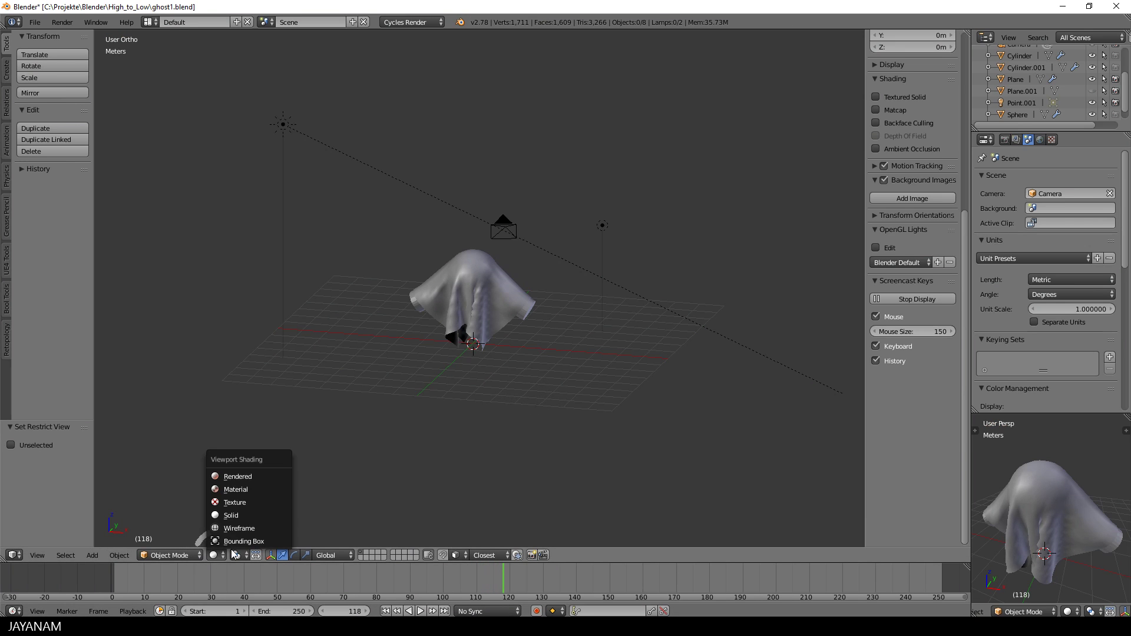
click(259, 490)
mouse_move(341, 434)
middle_down()
mouse_move(483, 395)
mouse_move(518, 298)
middle_up()
scroll(518, 299, up, 4)
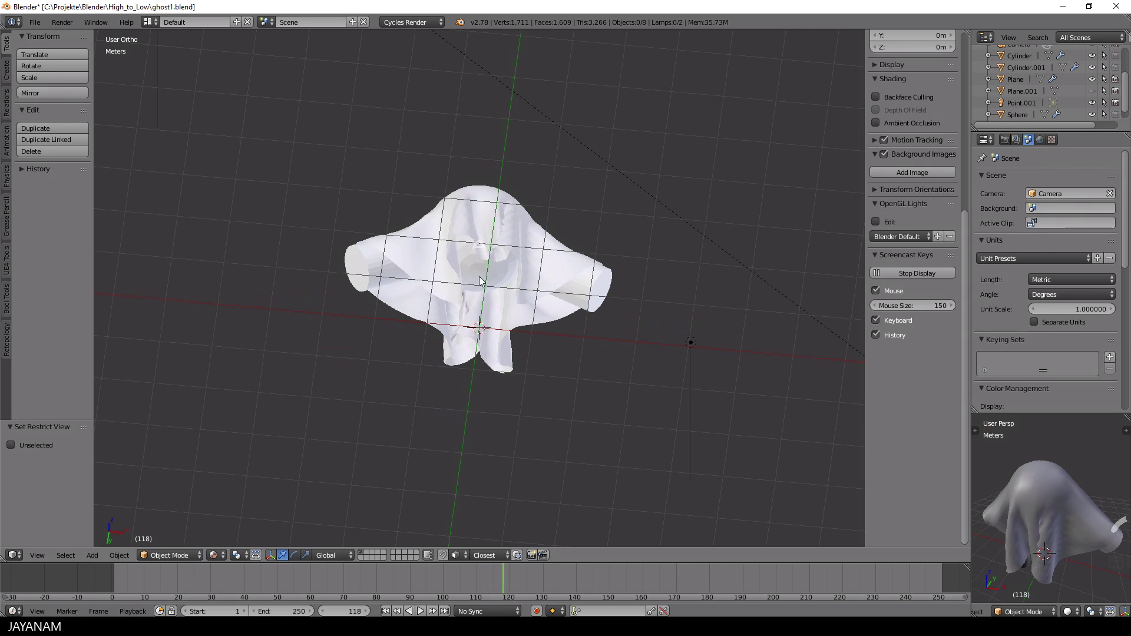
right_click(361, 277)
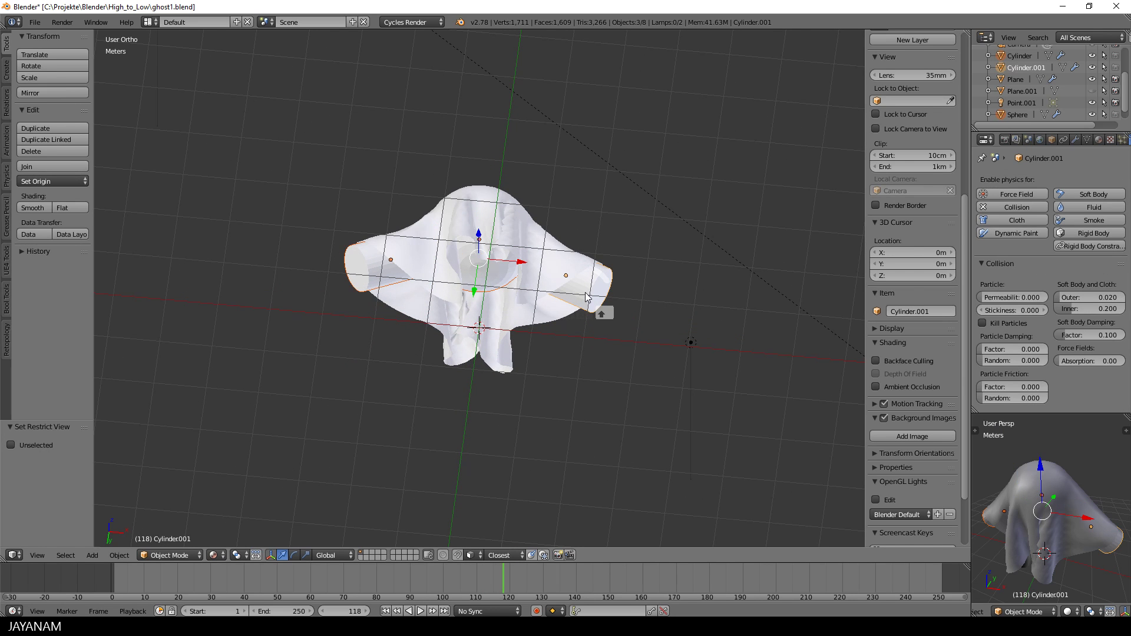
Hide the sphere beneath the draped cloth
key(h)
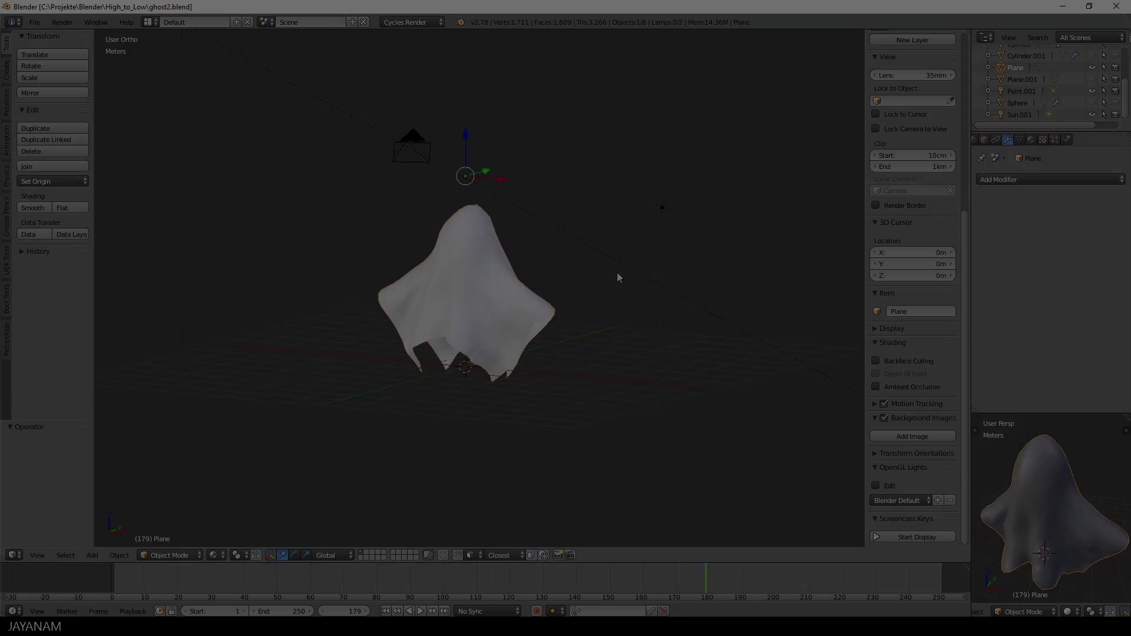
scroll(615, 289, up, 2)
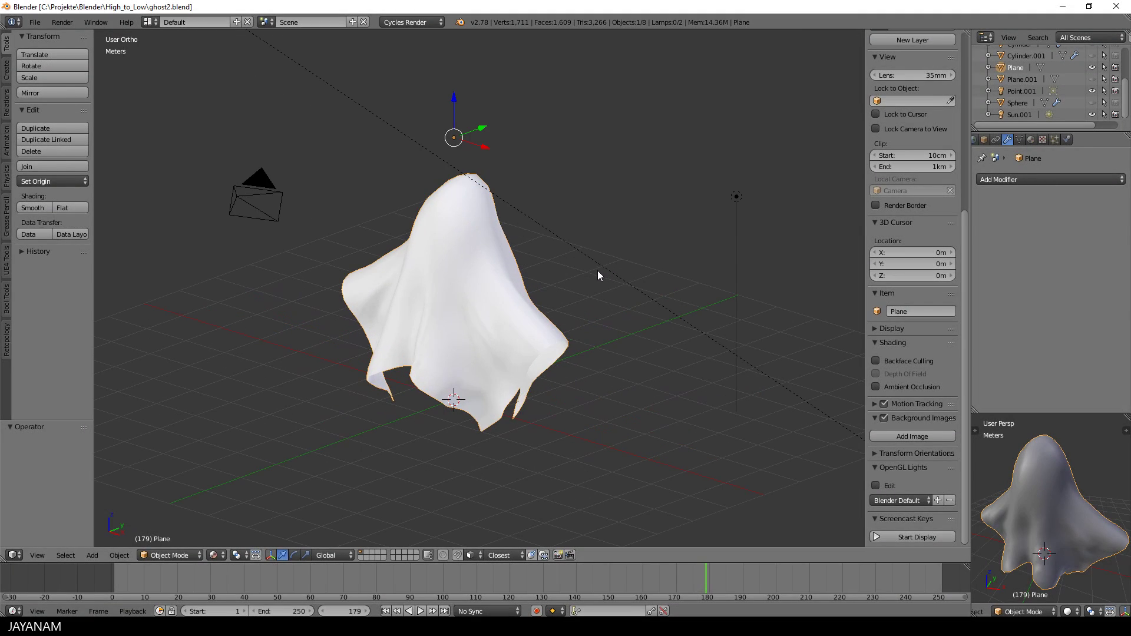
middle_drag(597, 271, 644, 272)
Inspect the ghost mesh from the front in Edit Mode with nothing selected, then return to Object Mode
key(Tab)
click(624, 275)
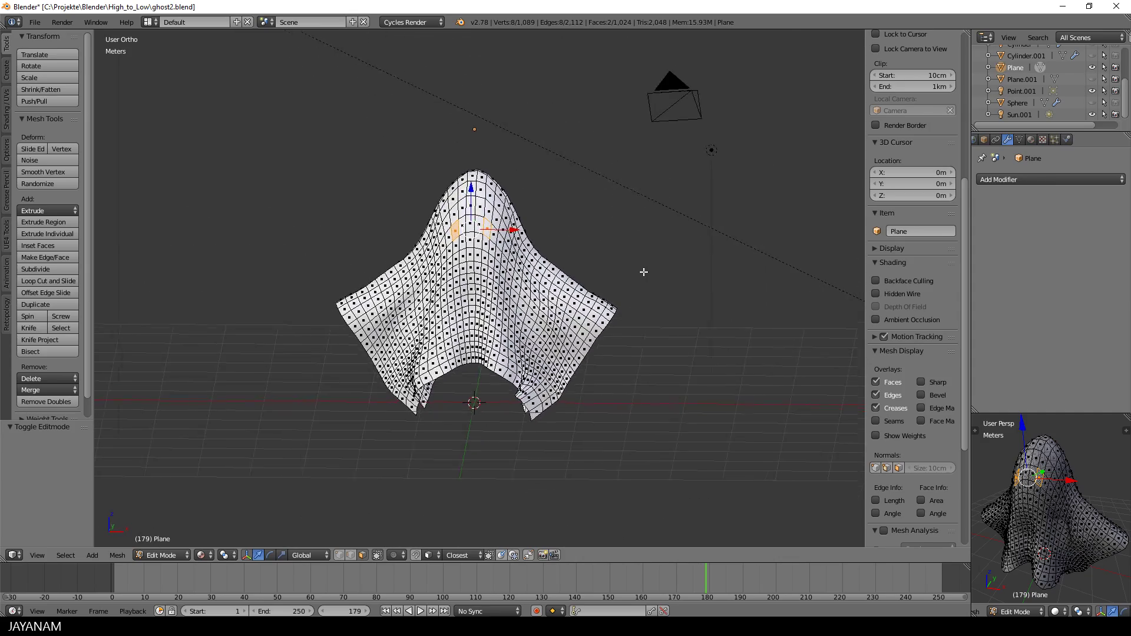
key(KP_1)
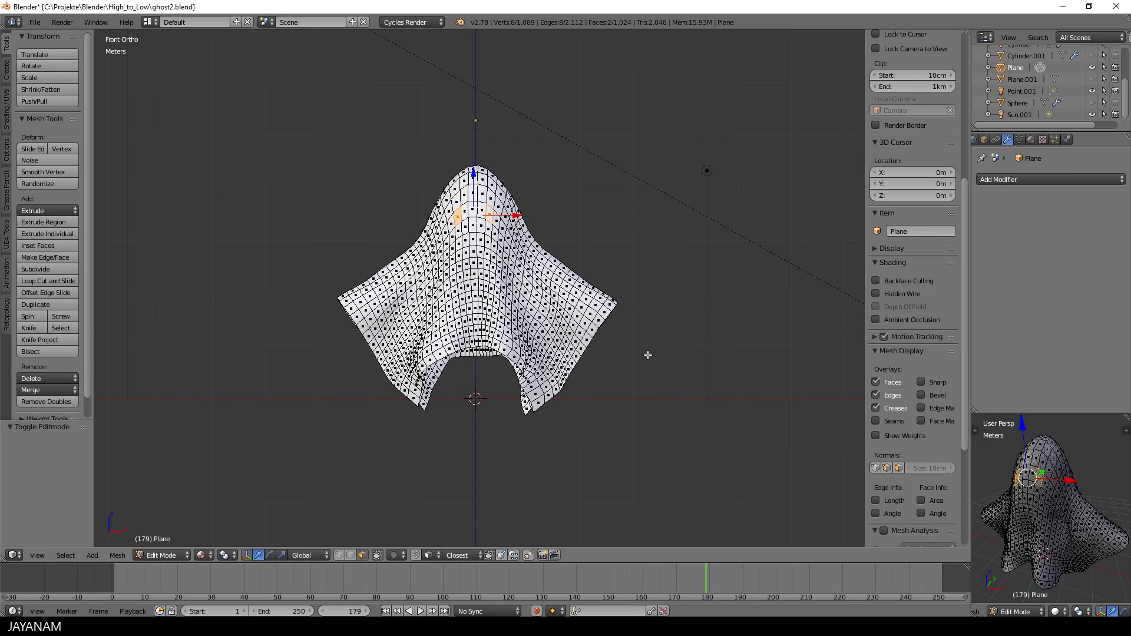
key(a)
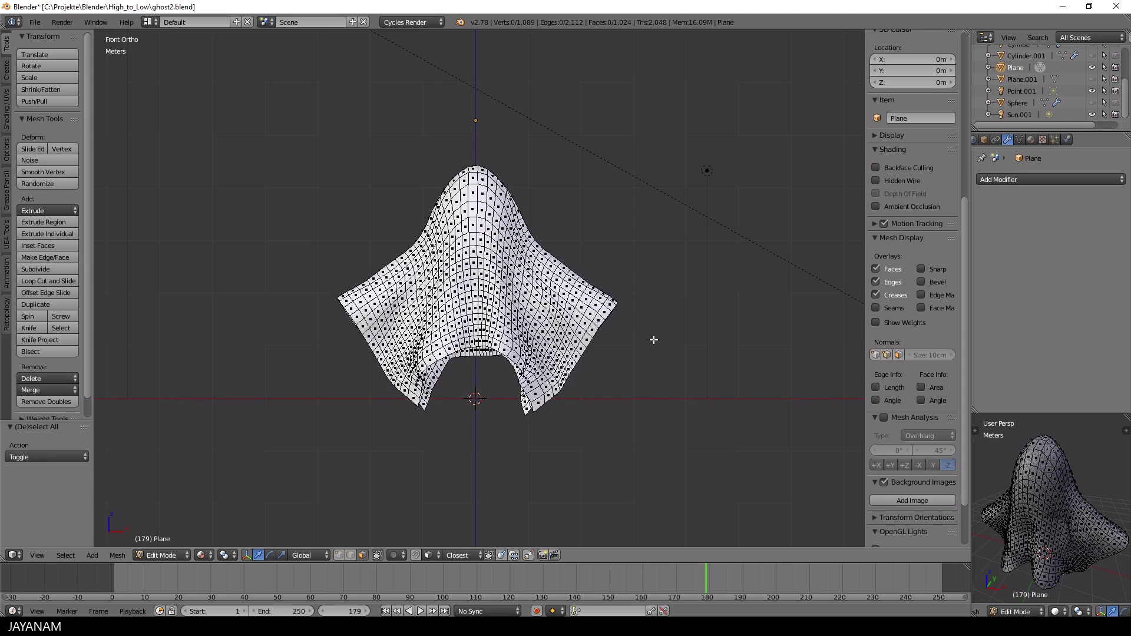
middle_drag(653, 338, 627, 349)
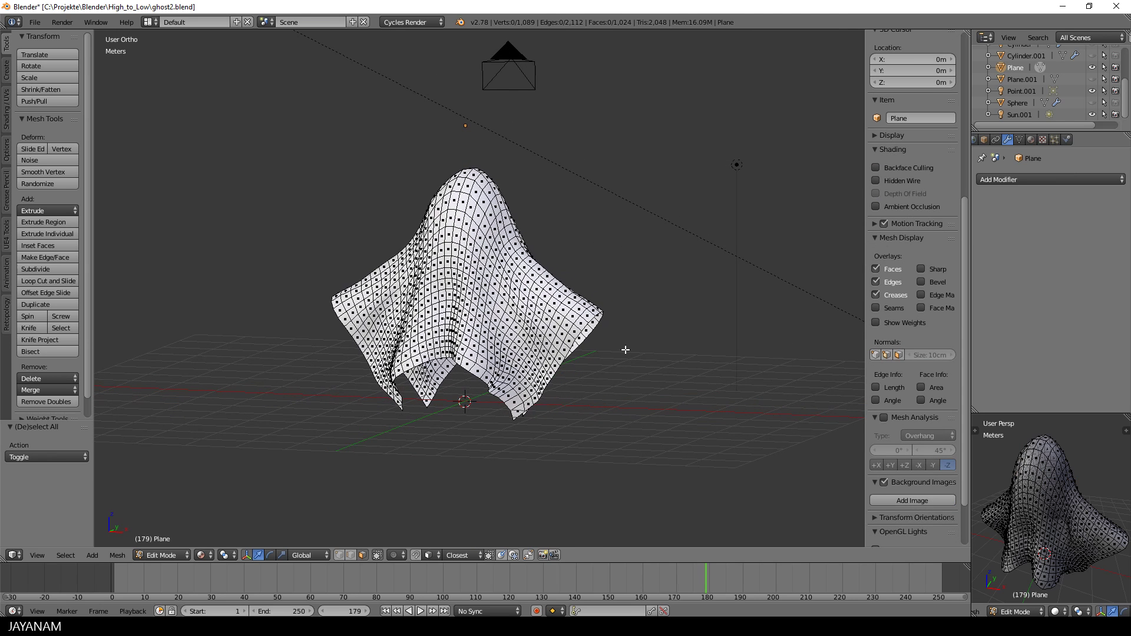
key(Tab)
click(527, 354)
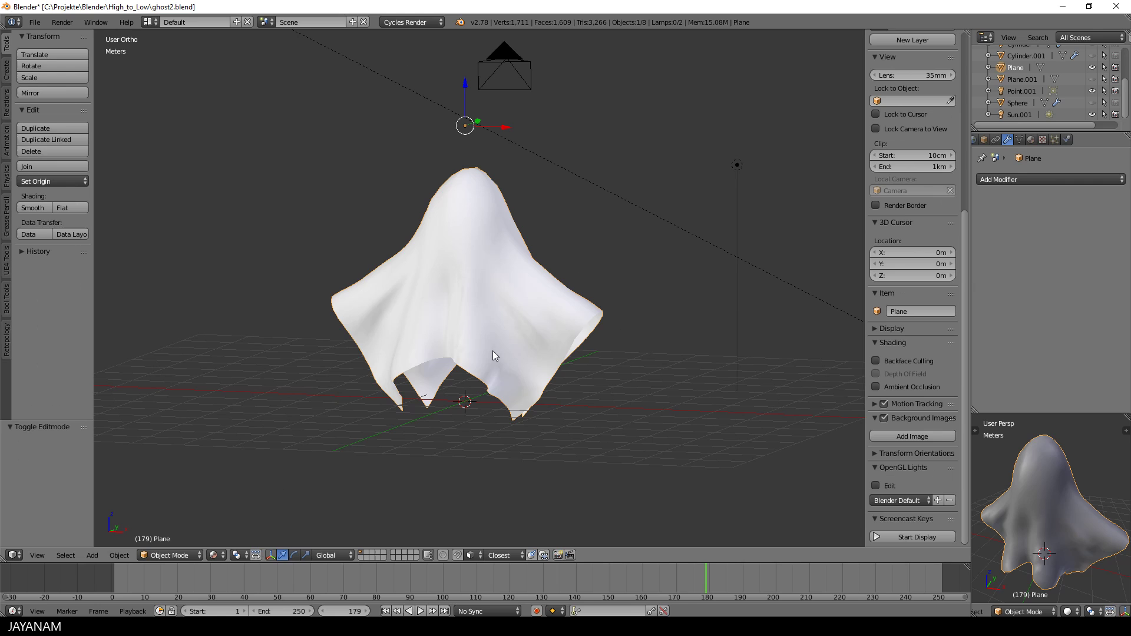
Apply the ghost's scale and add a Solidify modifier with Even Thickness and High Quality Normals
key(ctrl+a)
click(543, 297)
click(1015, 180)
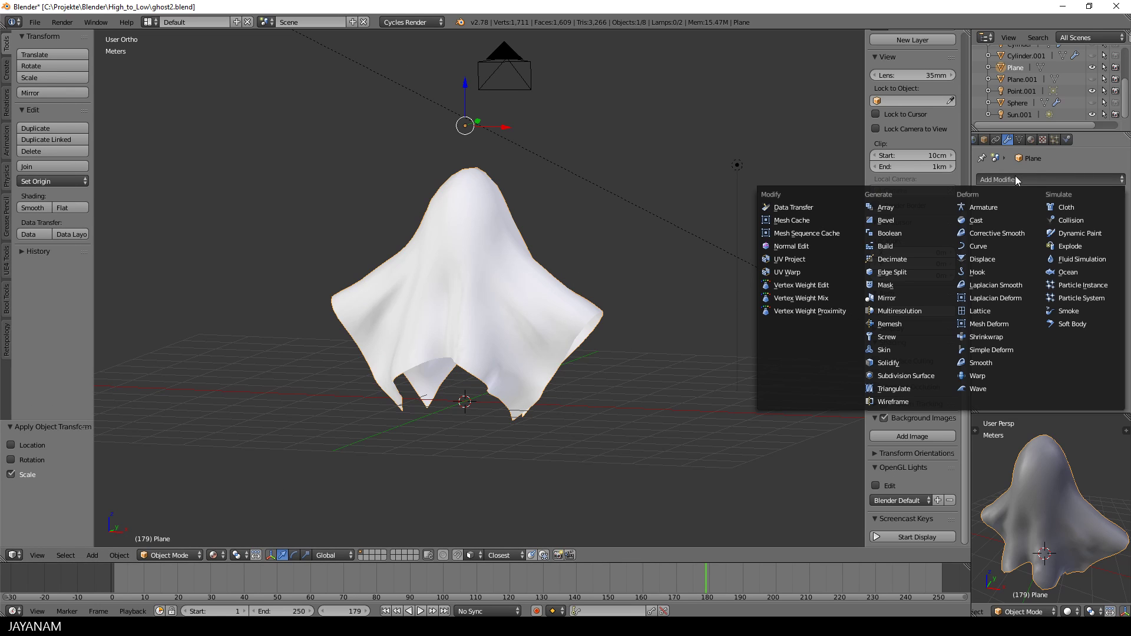
click(917, 364)
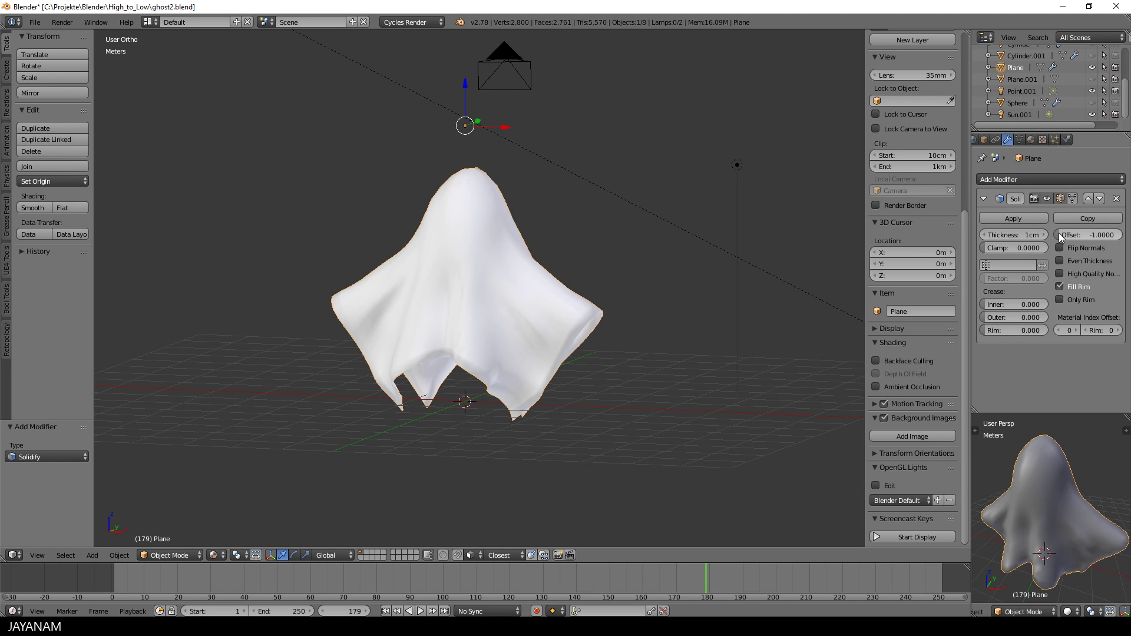
click(1060, 261)
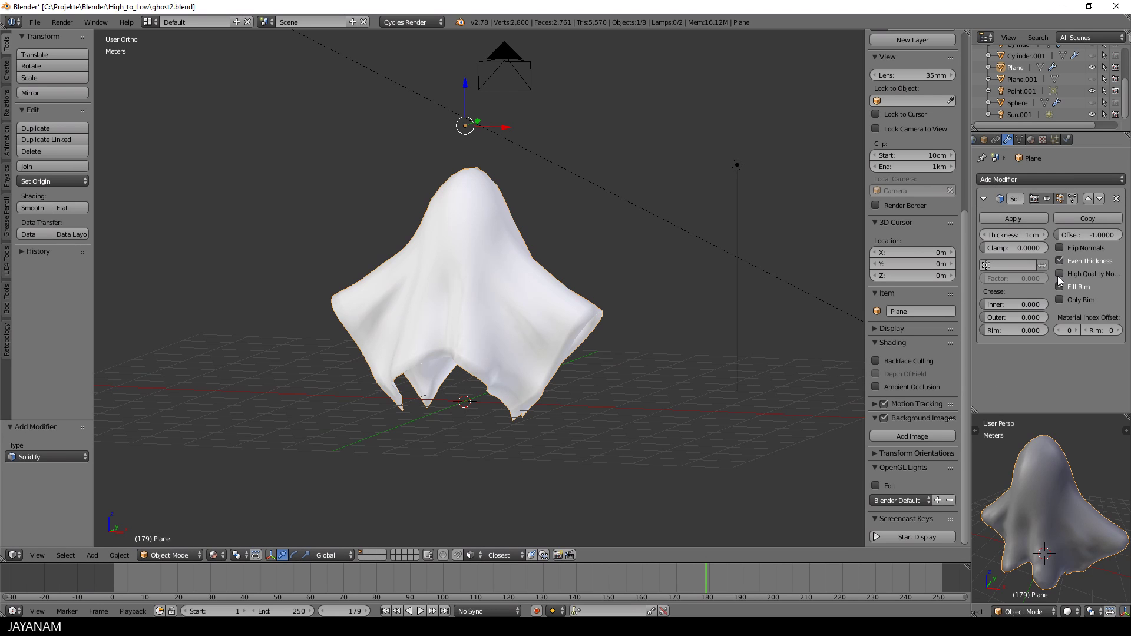
click(1060, 274)
Tune the Solidify thickness, trying values between 6 and 8 cm
click(1044, 235)
click(1045, 235)
click(1045, 235)
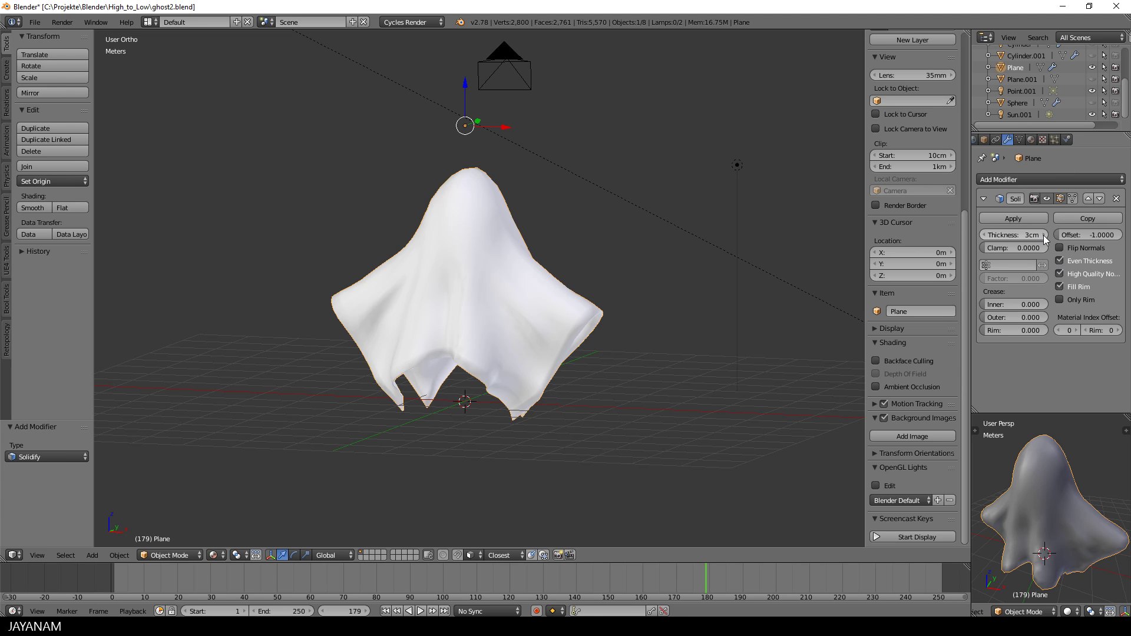
middle_drag(815, 310, 669, 309)
scroll(669, 308, up, 2)
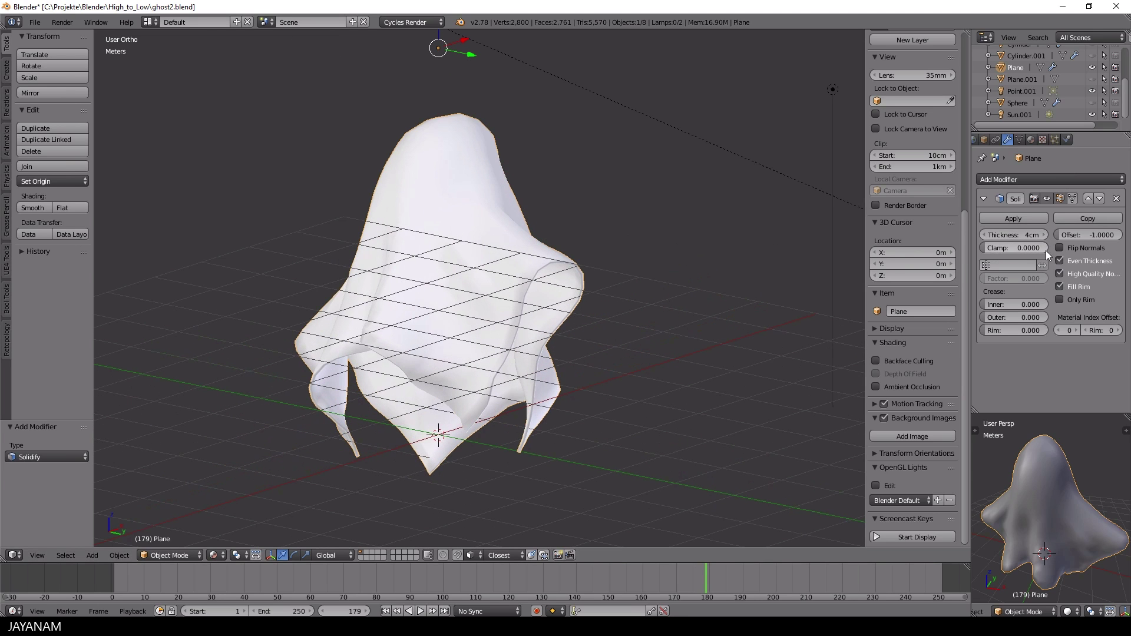
click(1044, 235)
click(1044, 235)
click(1045, 235)
click(1044, 235)
click(984, 235)
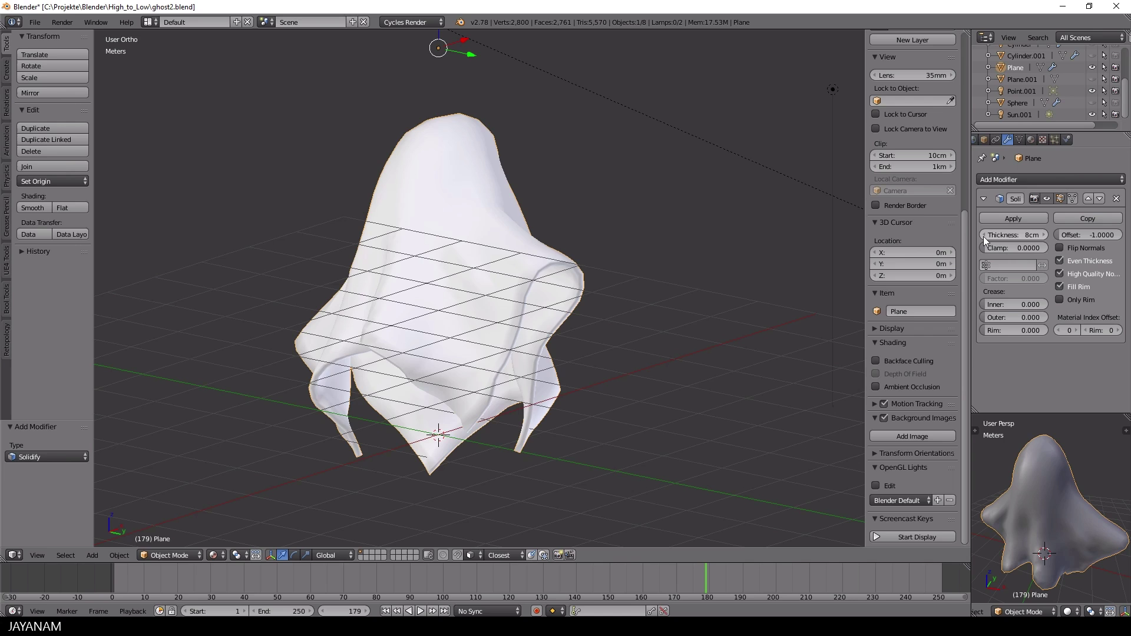
middle_drag(743, 306, 825, 321)
click(983, 235)
middle_drag(848, 235, 603, 294)
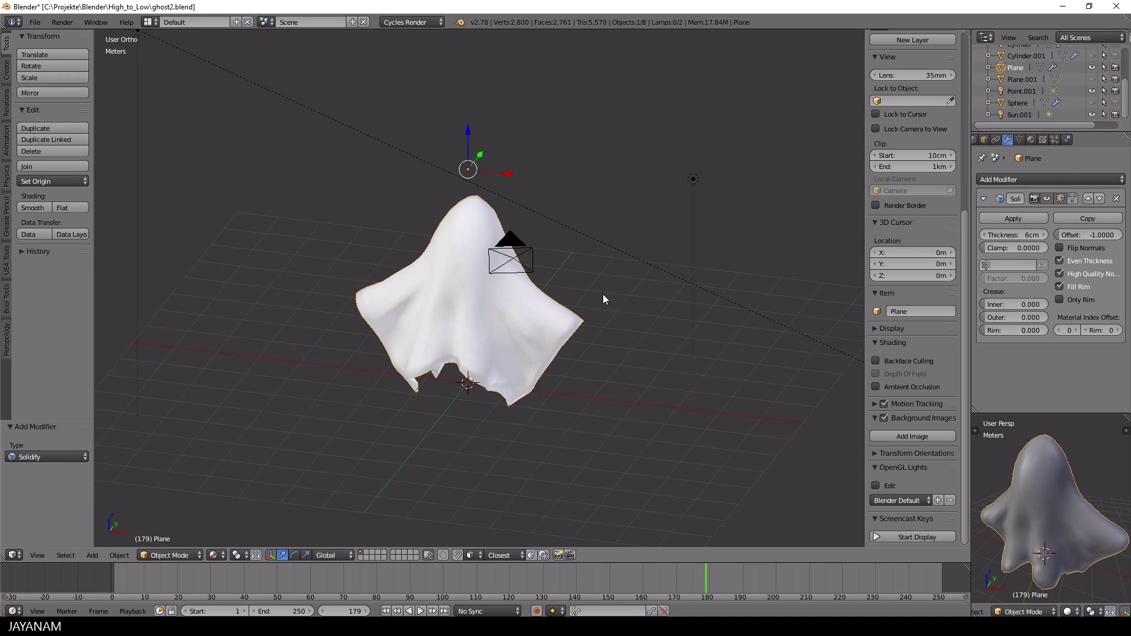
Apply the Solidify modifier and check the thickened mesh from the front in Edit Mode
click(999, 217)
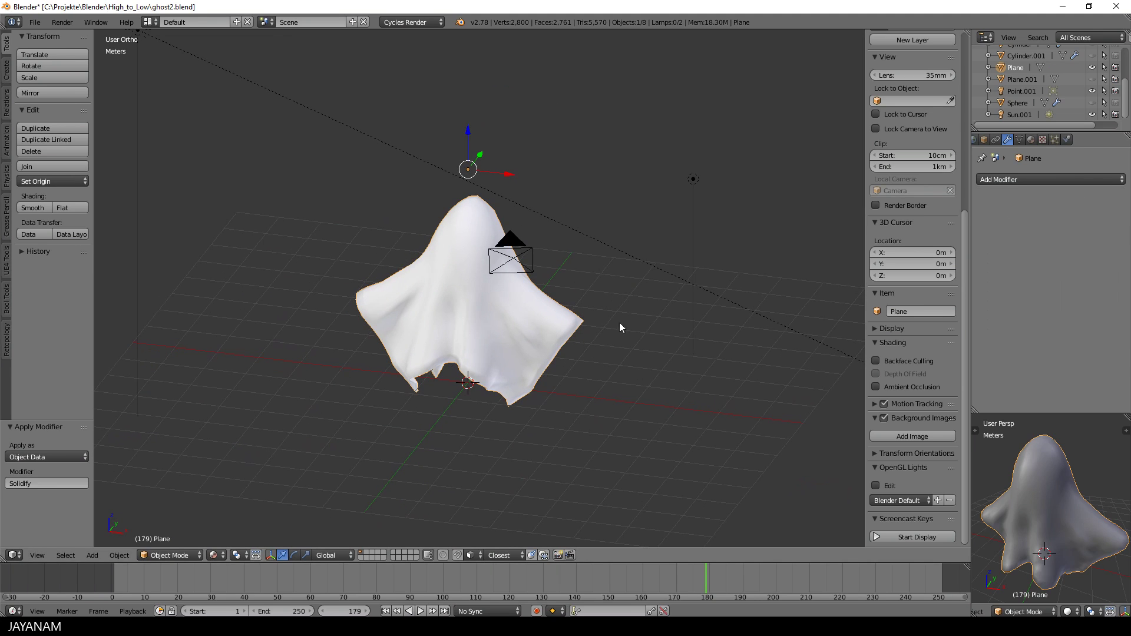
key(Tab)
click(695, 304)
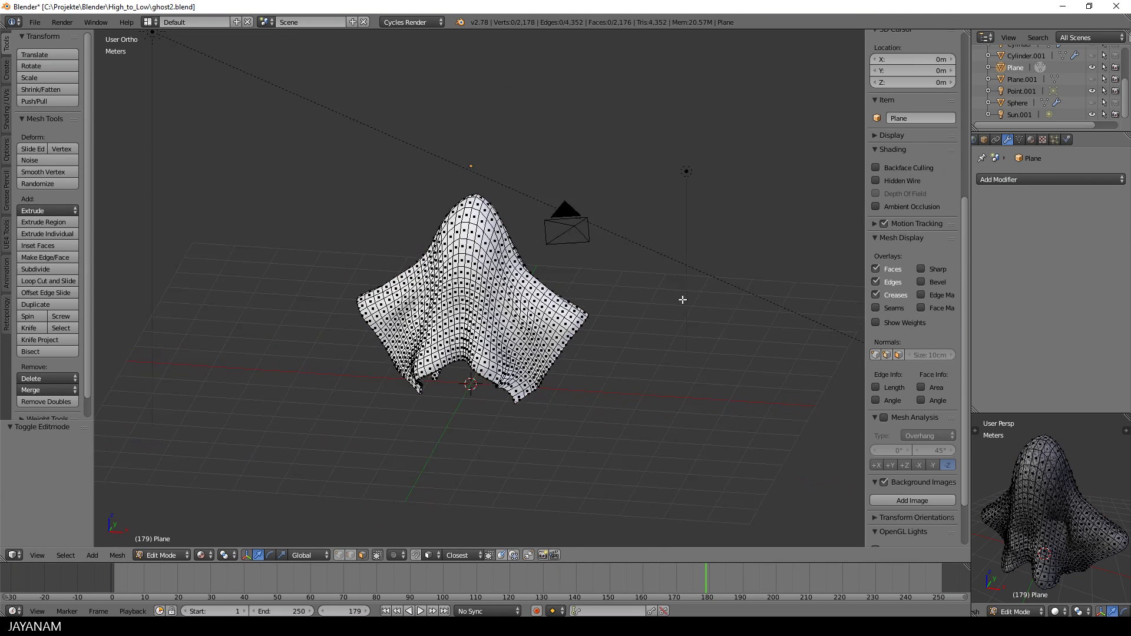
middle_drag(682, 298, 691, 276)
key(KP_1)
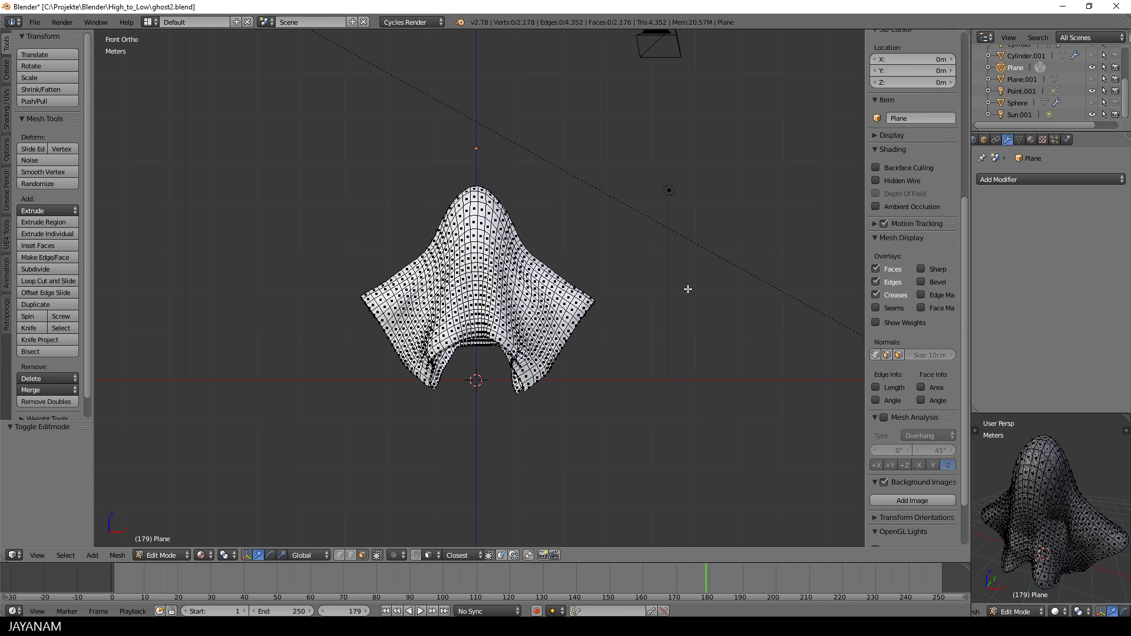
scroll(692, 295, down, 1)
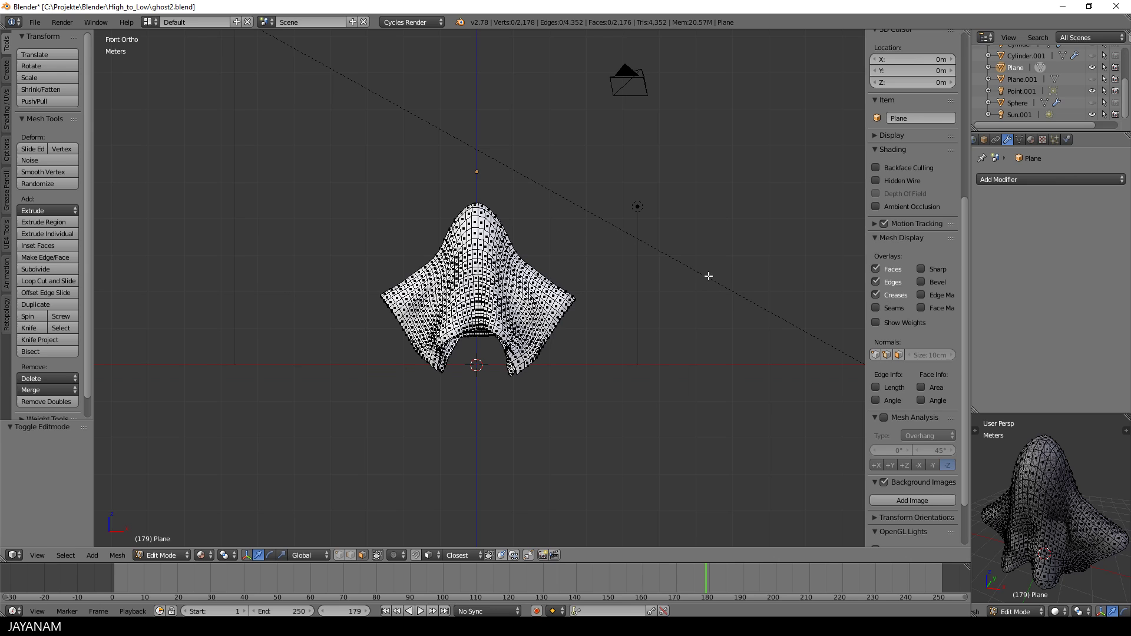
key(Tab)
Back in Object Mode, assign mat_ghost with a white Diffuse colour and split the viewport side by side
click(607, 282)
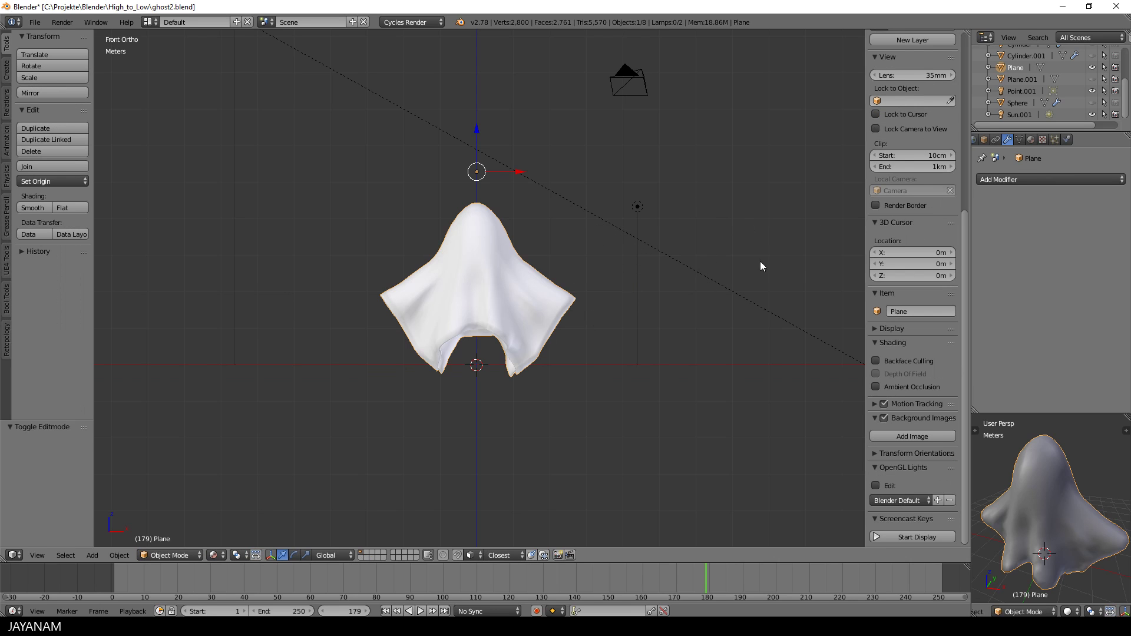
click(1031, 139)
click(983, 231)
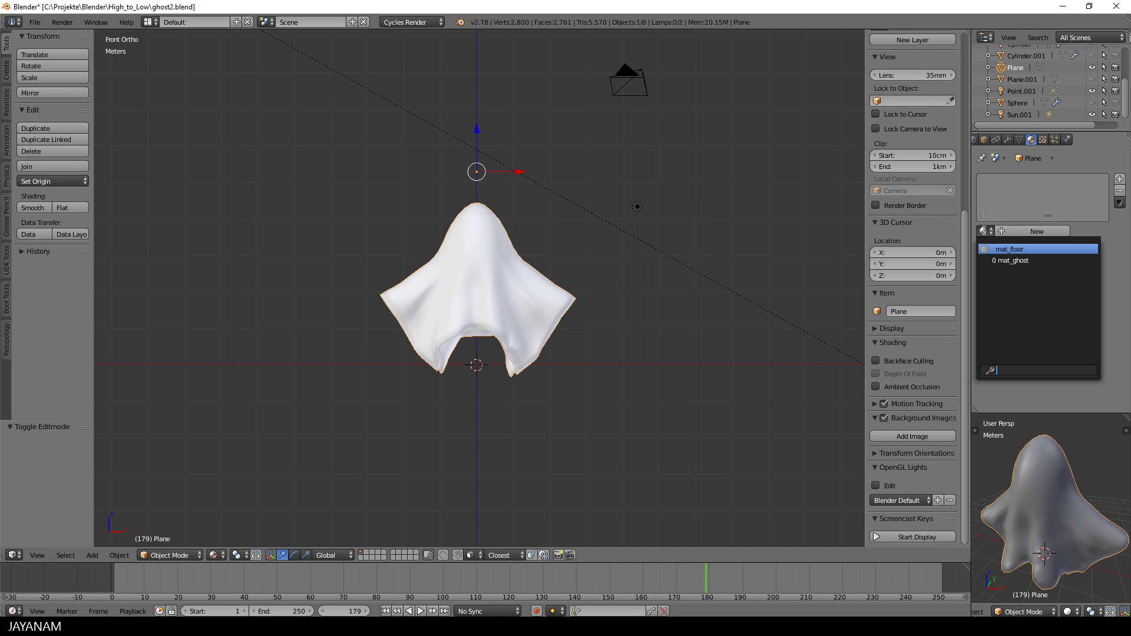
click(1014, 261)
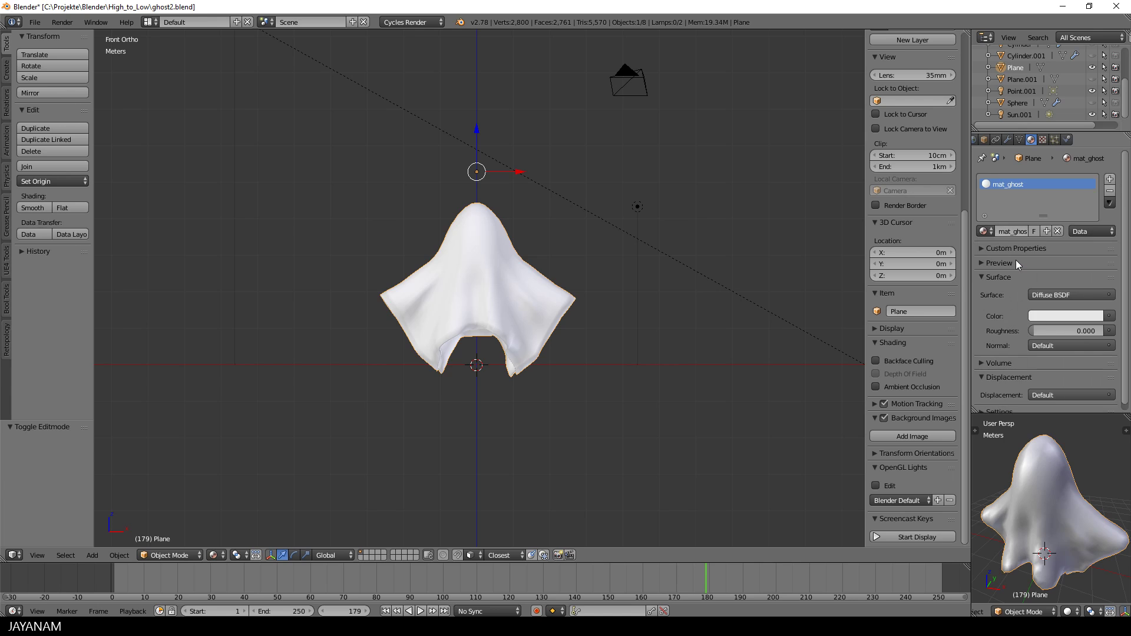
click(1059, 316)
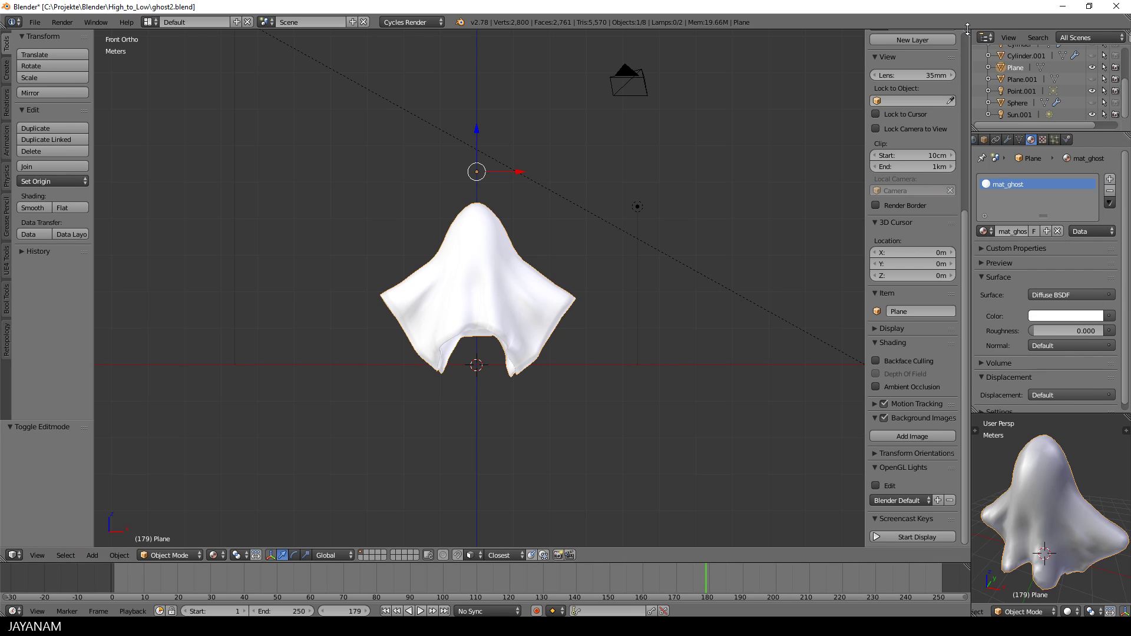
drag(968, 32, 492, 68)
Hide the left view's side panel and turn the right view into an Image Editor
key(n)
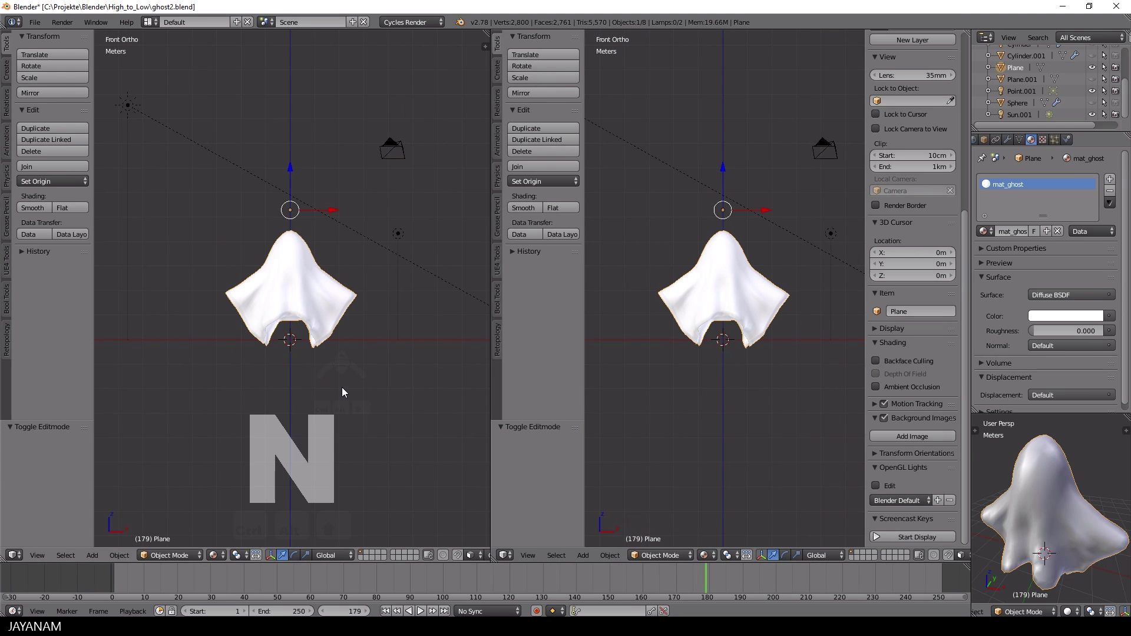
click(505, 555)
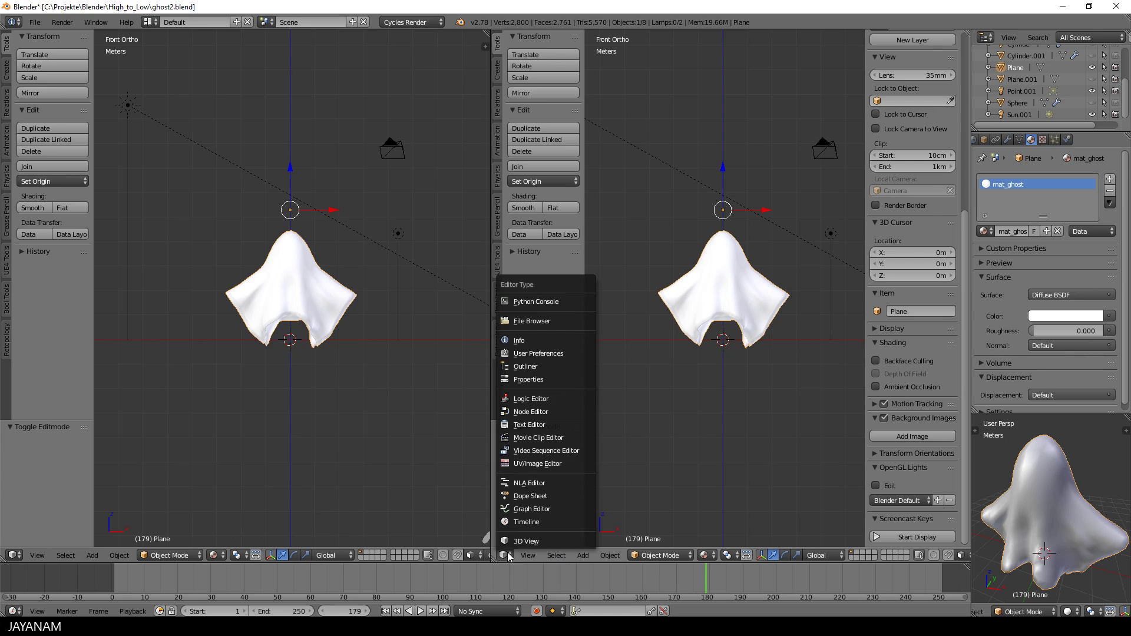
click(542, 464)
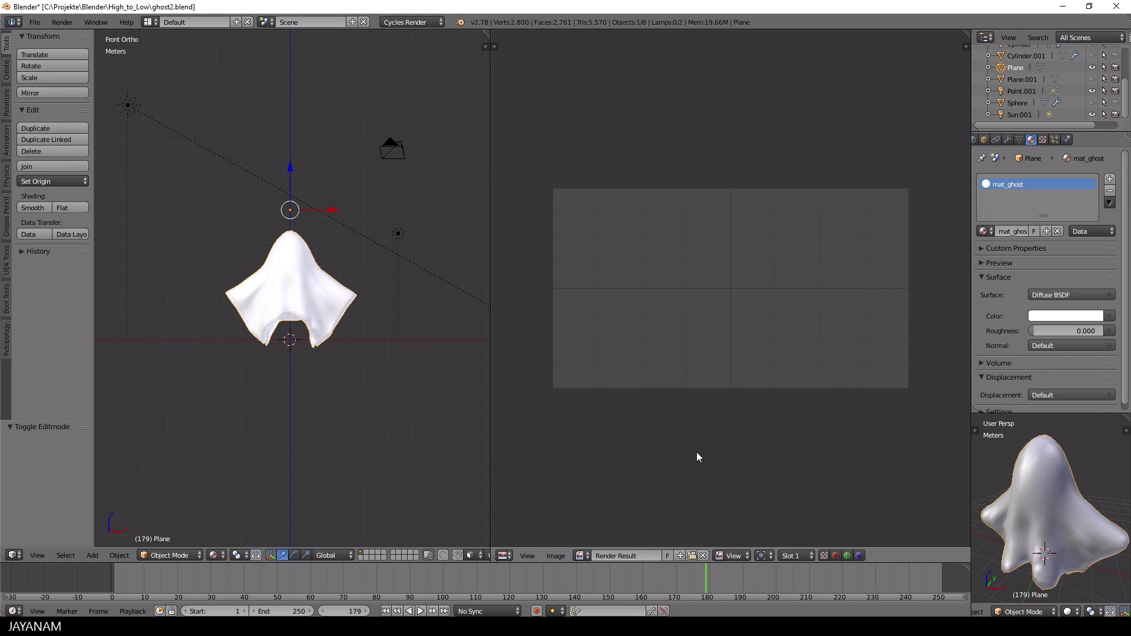
Create a new 2048×2048 image named ghost_d
click(557, 556)
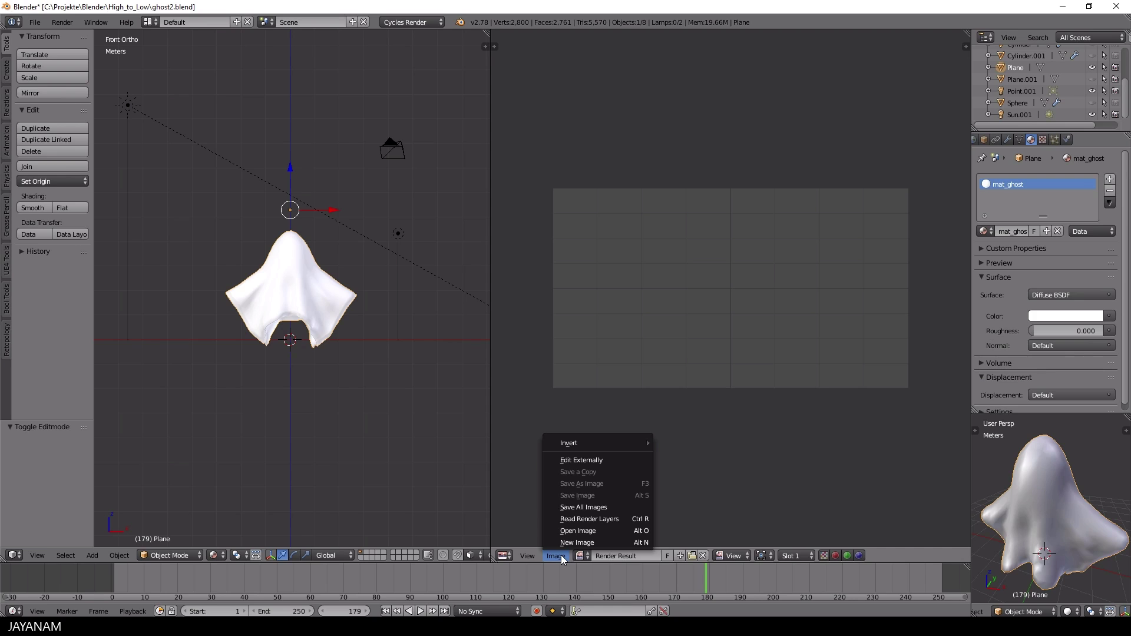
click(598, 542)
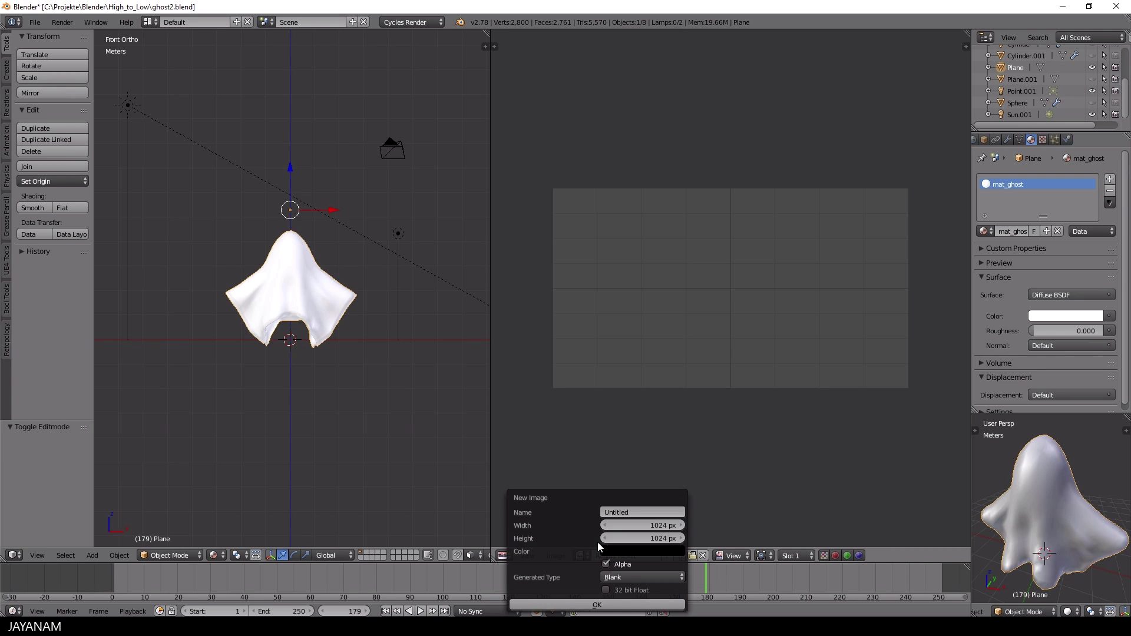
text(GHOS)
key(BackSpace)
key(BackSpace)
key(BackSpace)
text(ghost_d)
click(650, 523)
text(2048)
key(Tab)
text(2048)
key(Tab)
click(627, 605)
scroll(722, 331, down, 2)
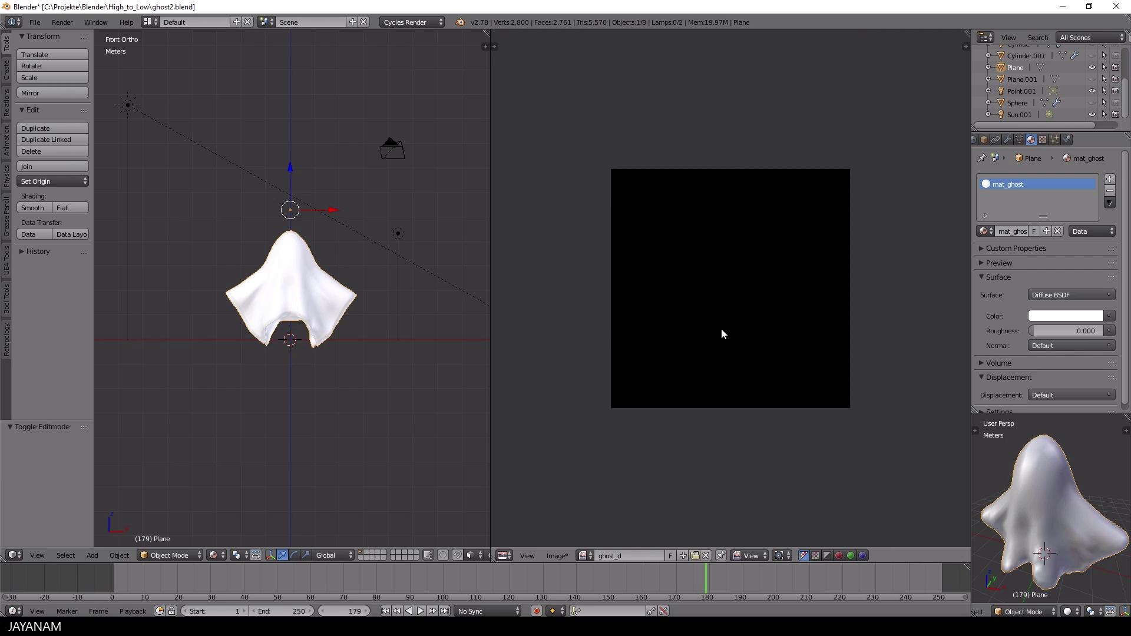
Split the image editor and make the lower half a Node Editor framing mat_ghost's Diffuse BSDF and Material Output
middle_drag(723, 330, 716, 256)
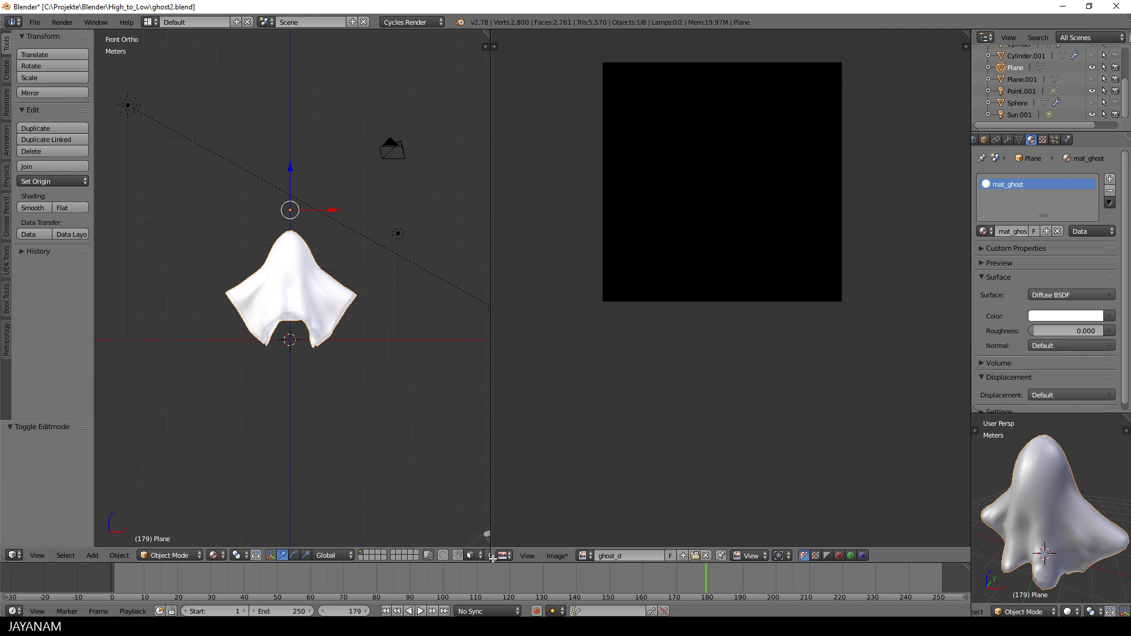
drag(494, 560, 524, 205)
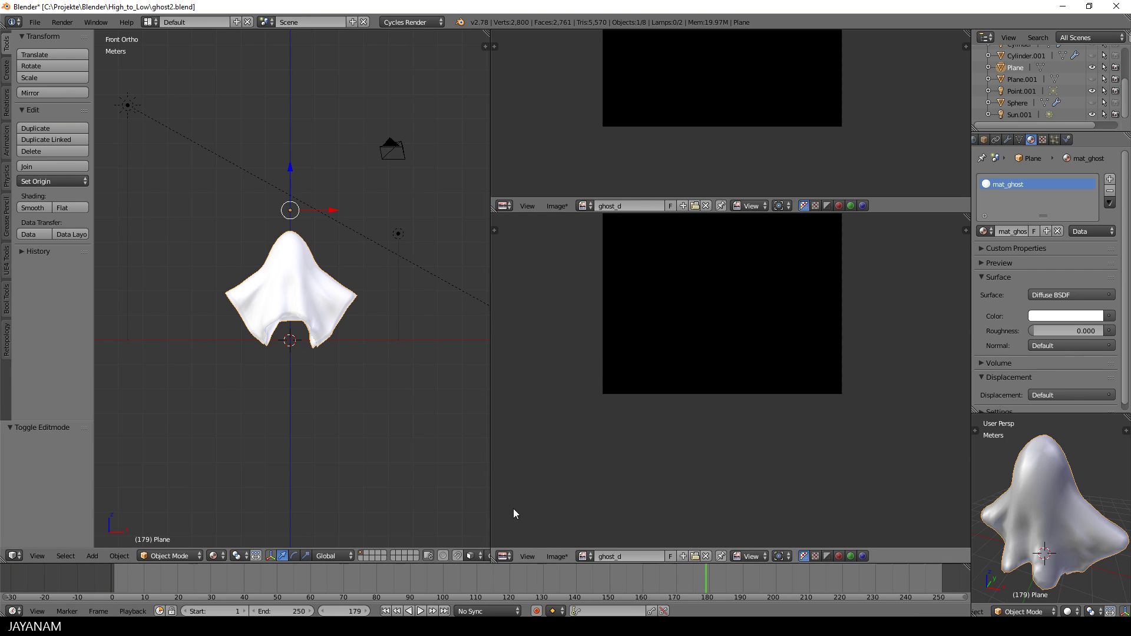
click(504, 557)
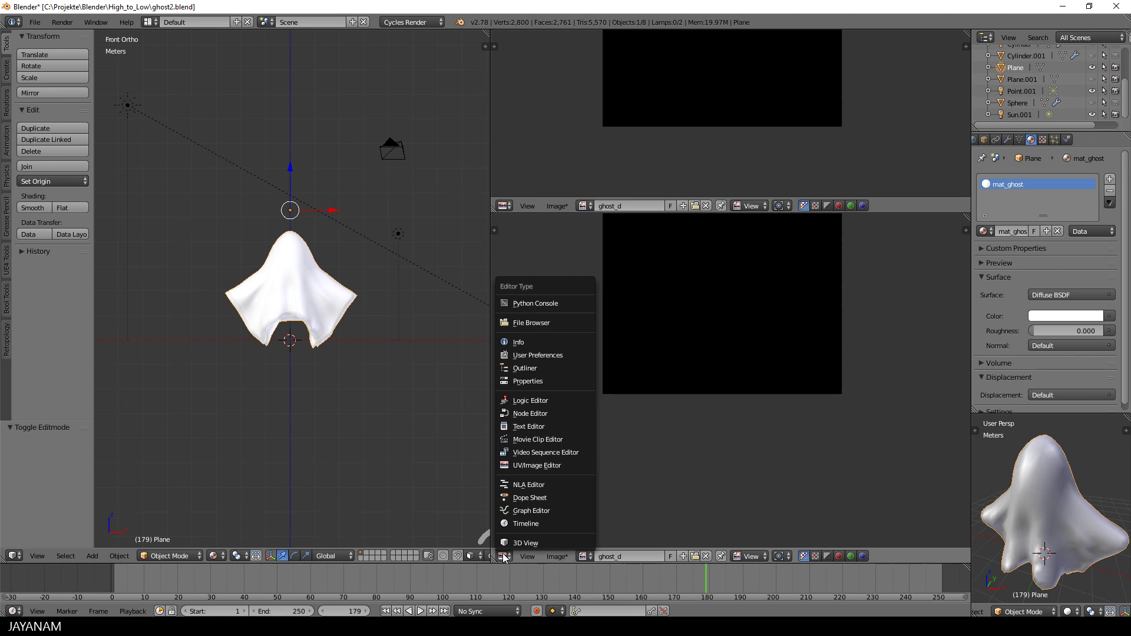
click(557, 413)
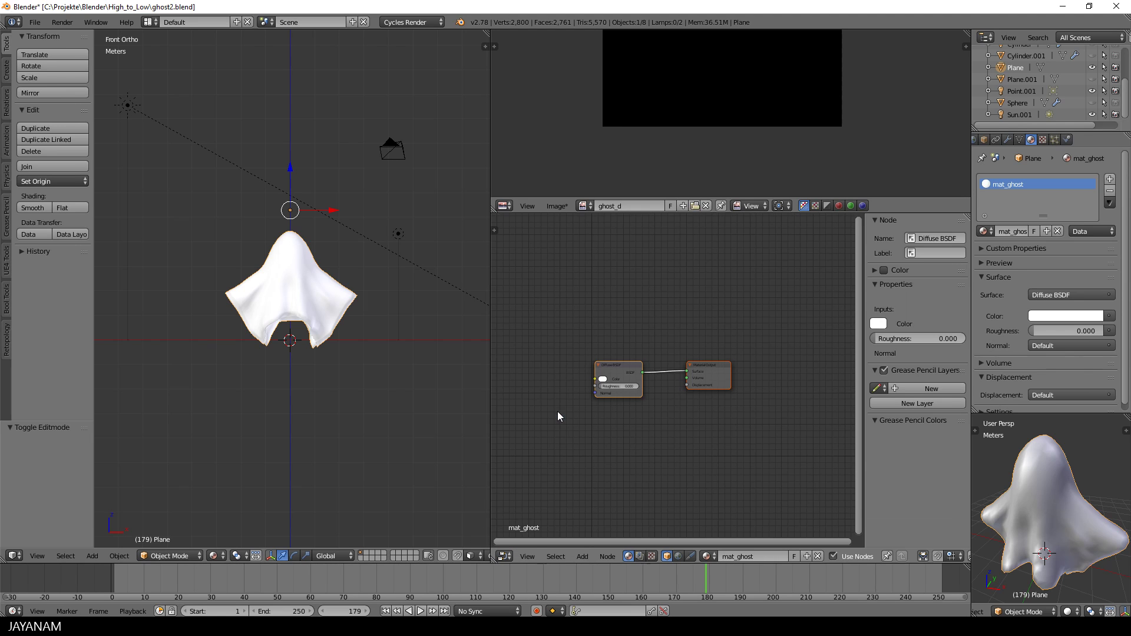
scroll(603, 412, up, 2)
middle_drag(604, 413, 670, 411)
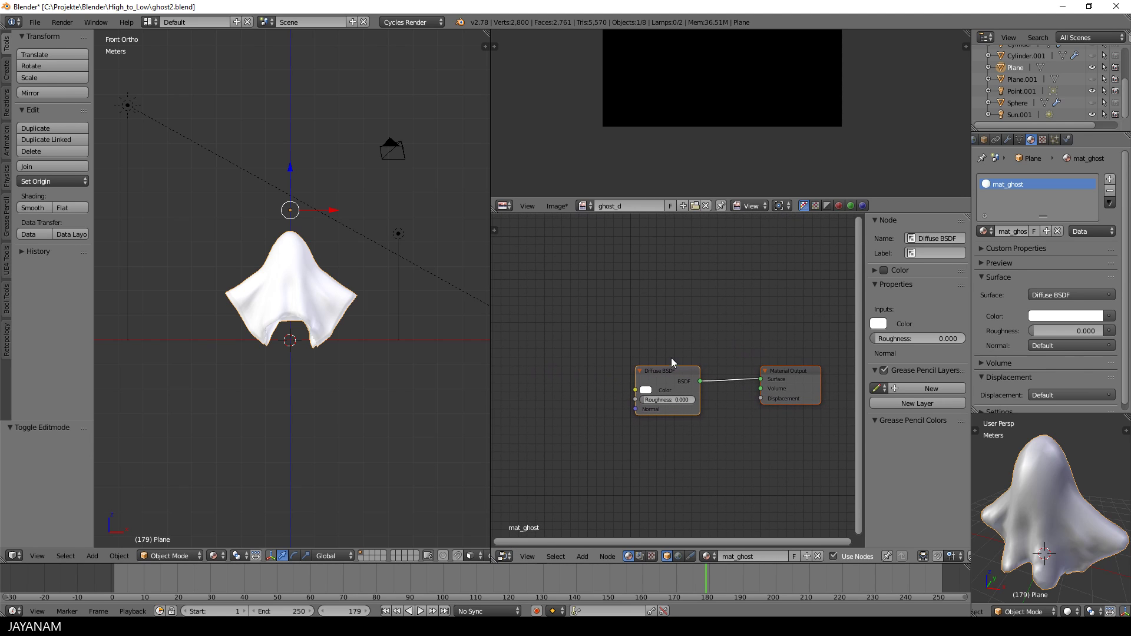
shift+scroll(668, 350, up, 1)
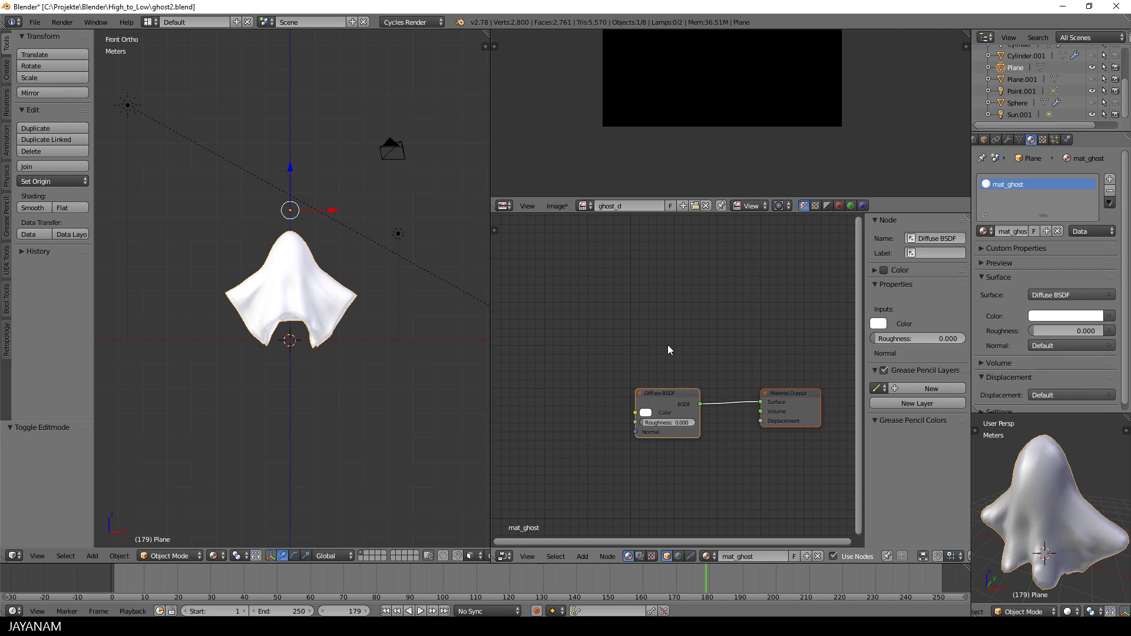
Add an Image Texture node loading ghost_d and link its Color into the Diffuse BSDF Color
key(shift+a)
click(667, 345)
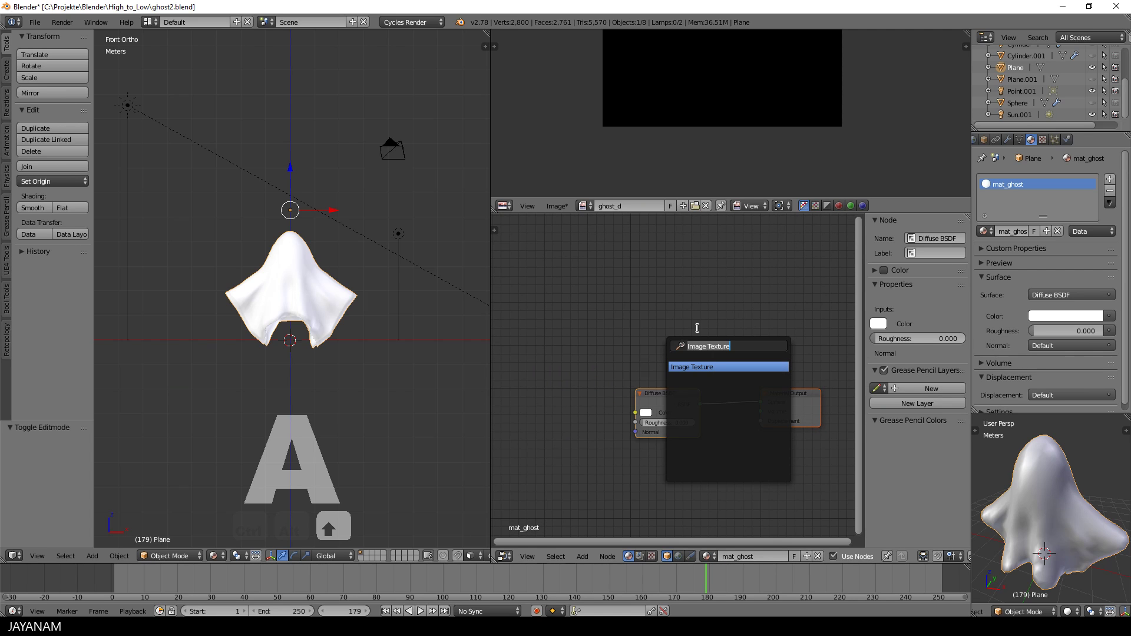
click(691, 367)
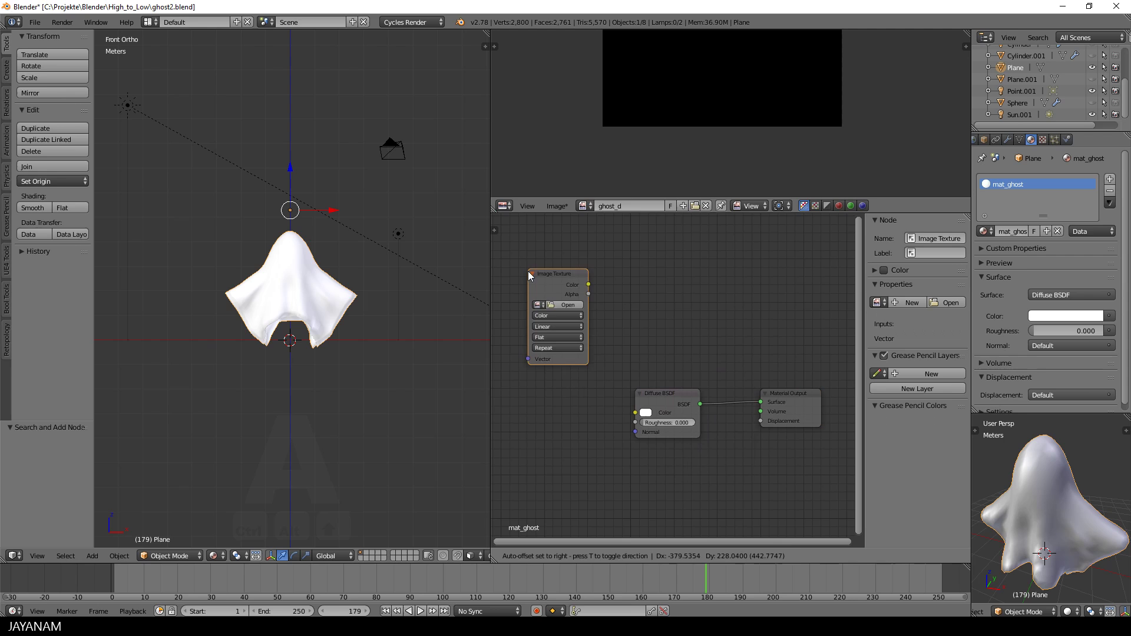
click(533, 275)
click(544, 310)
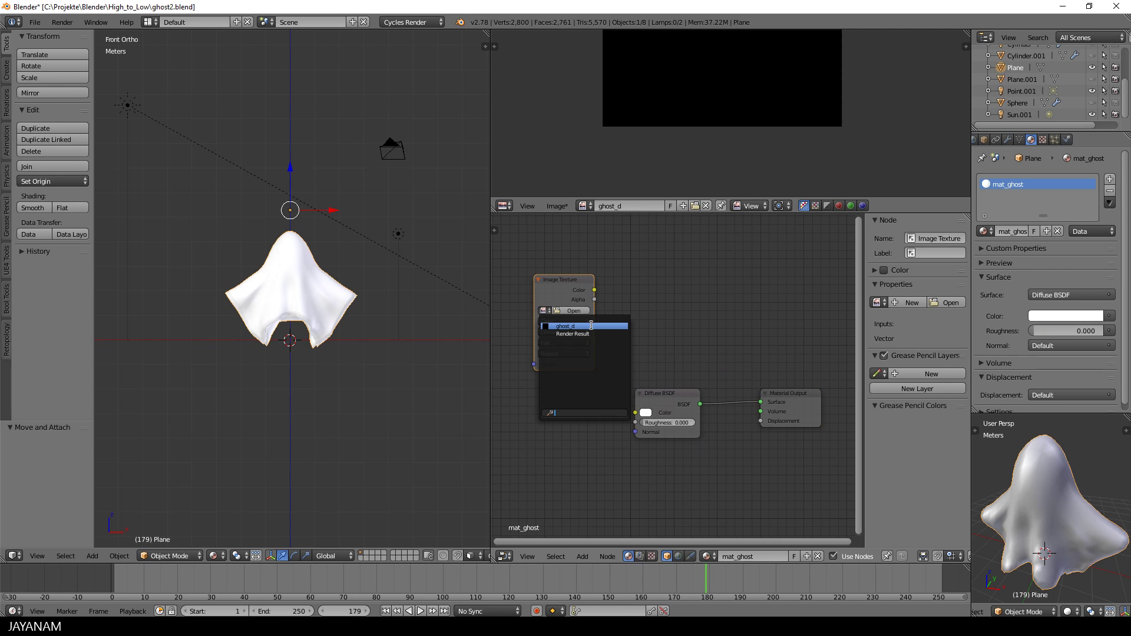
click(588, 326)
drag(596, 291, 635, 413)
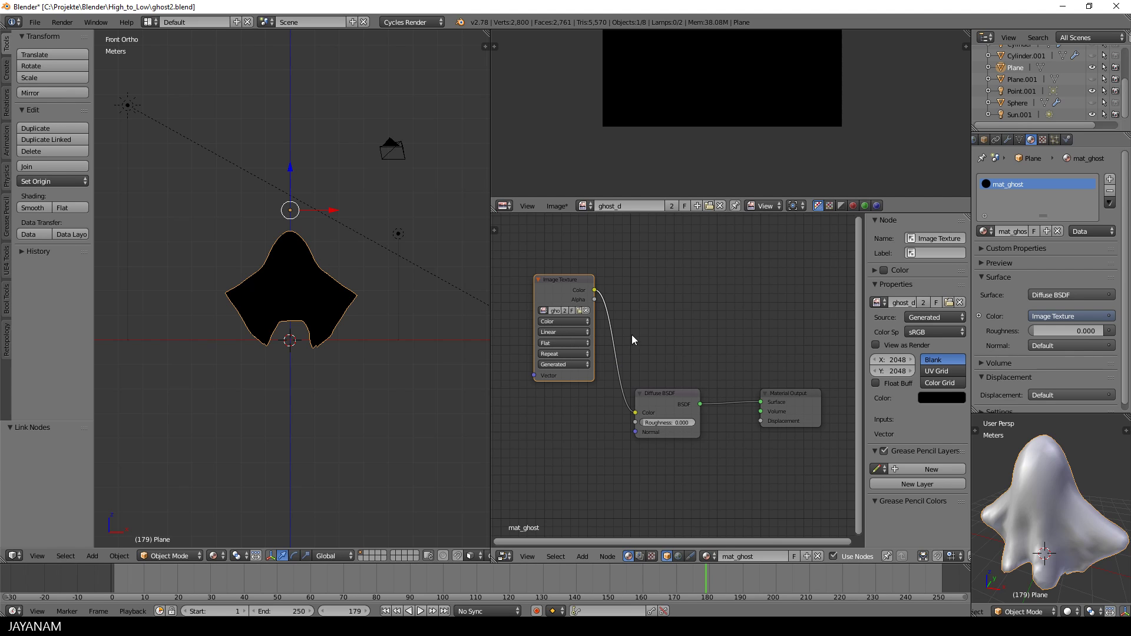
Save the blend file, then save the ghost_d texture as ghost_d.png
key(ctrl+s)
click(673, 324)
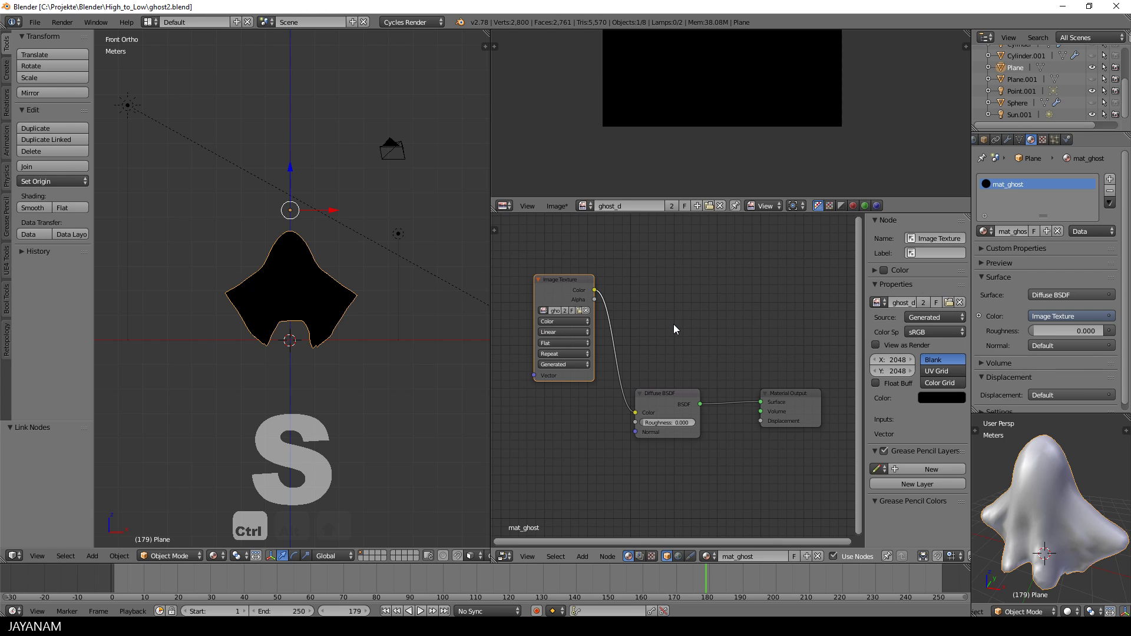
click(556, 206)
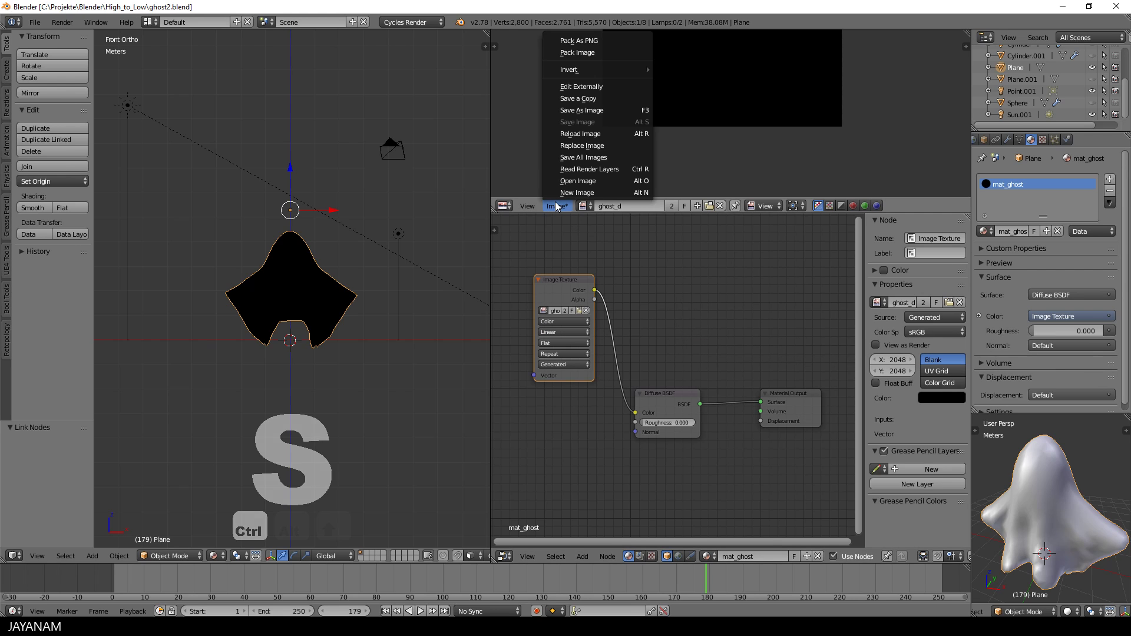
click(598, 110)
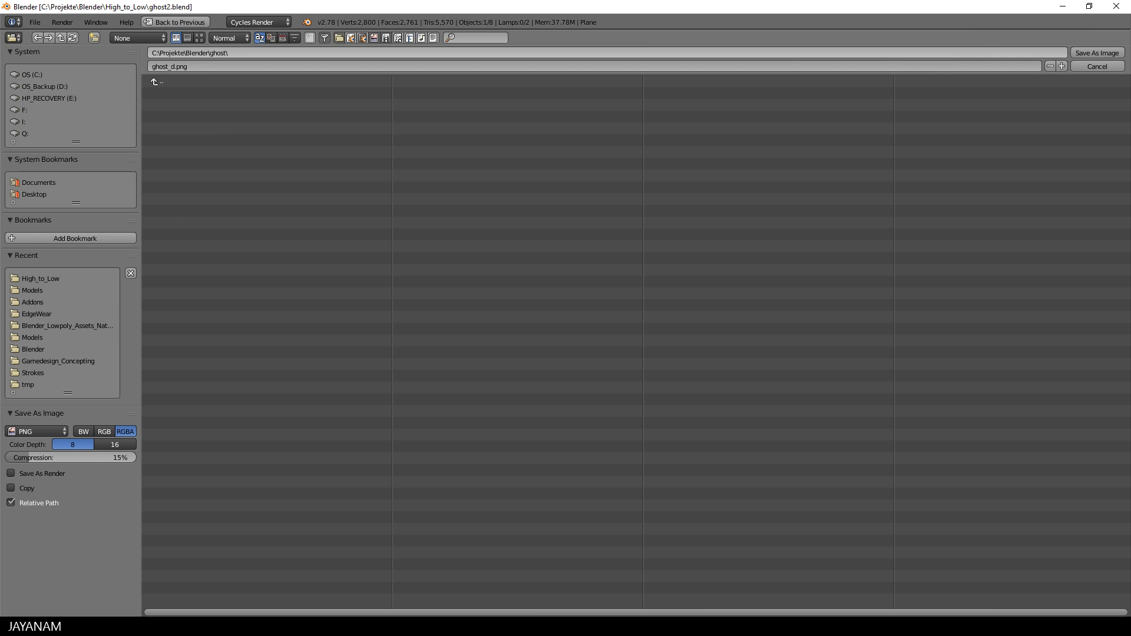
click(1077, 52)
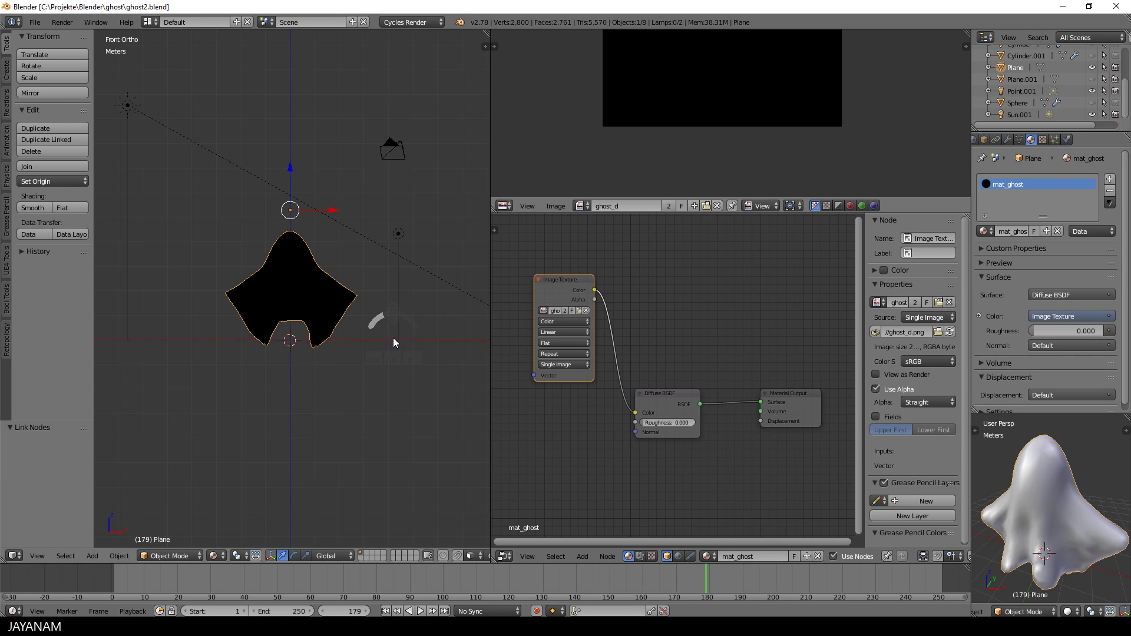
Return the viewport to Solid shading and merge the node editor into the ghost_d image editor
click(216, 557)
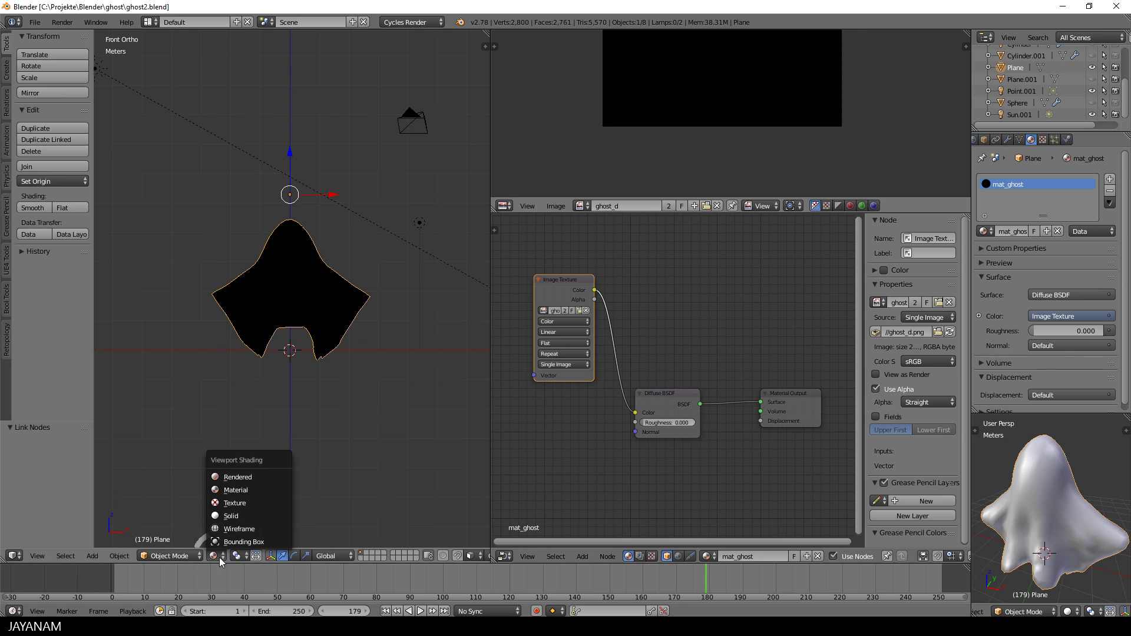
click(255, 518)
drag(500, 207, 565, 341)
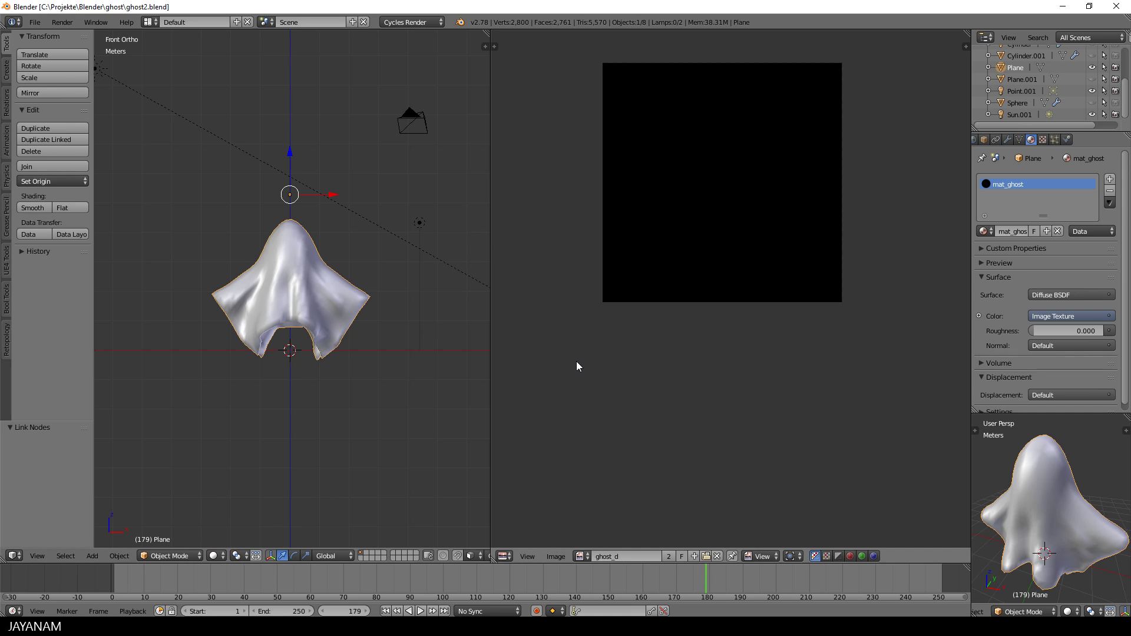
middle_drag(592, 354, 630, 413)
scroll(377, 360, up, 3)
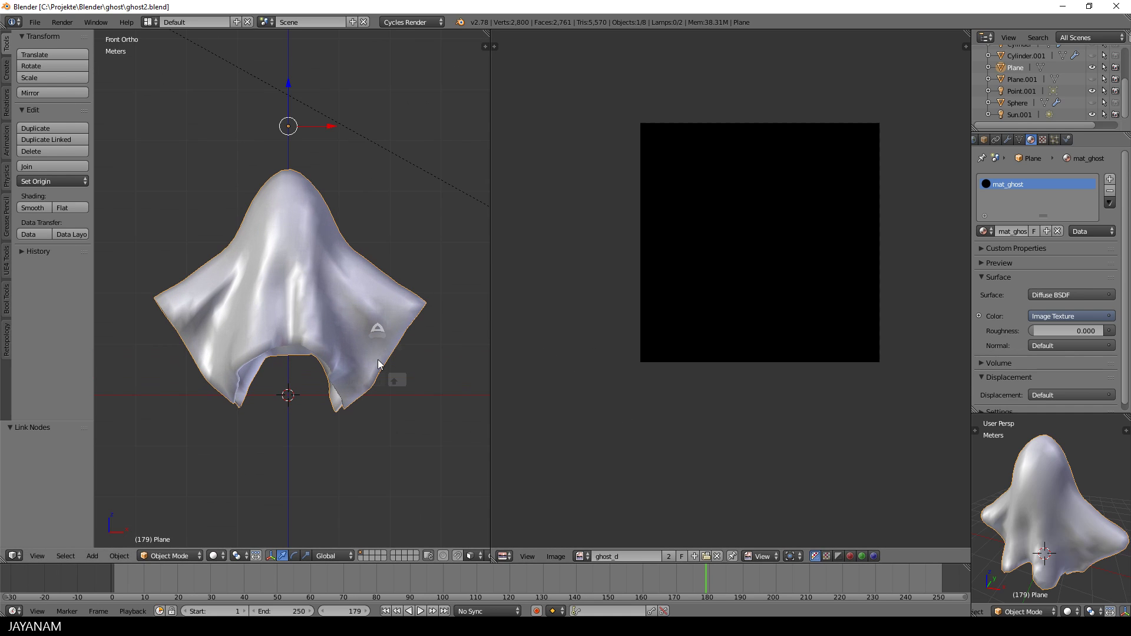
key(Tab)
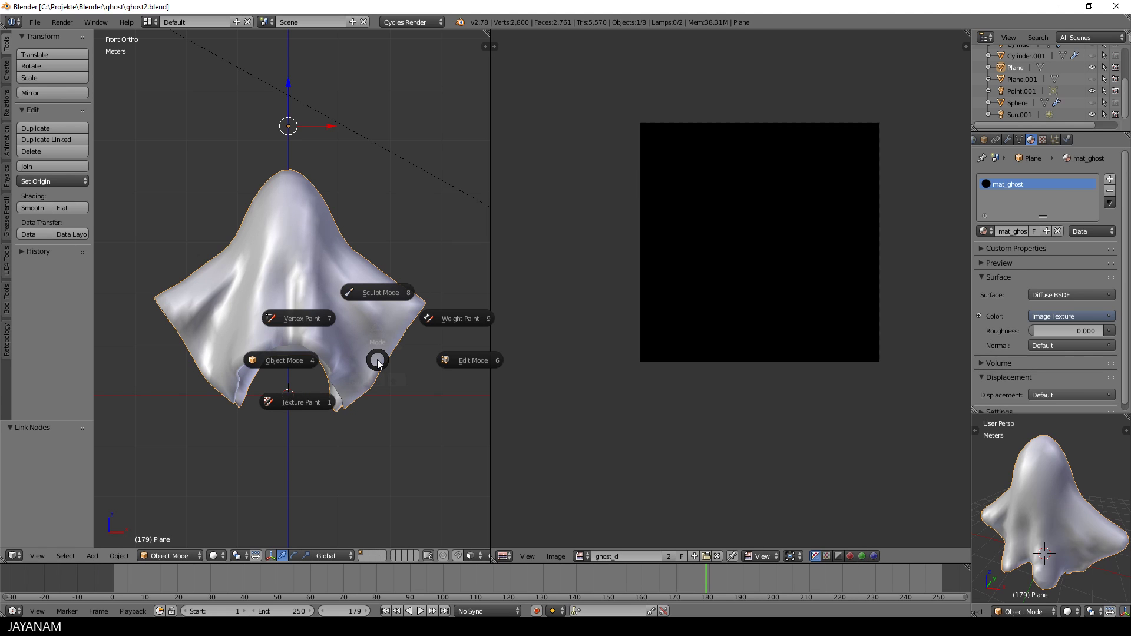
Select the whole ghost in Edit Mode and Smart UV Project it with a 0.06 island margin
click(441, 363)
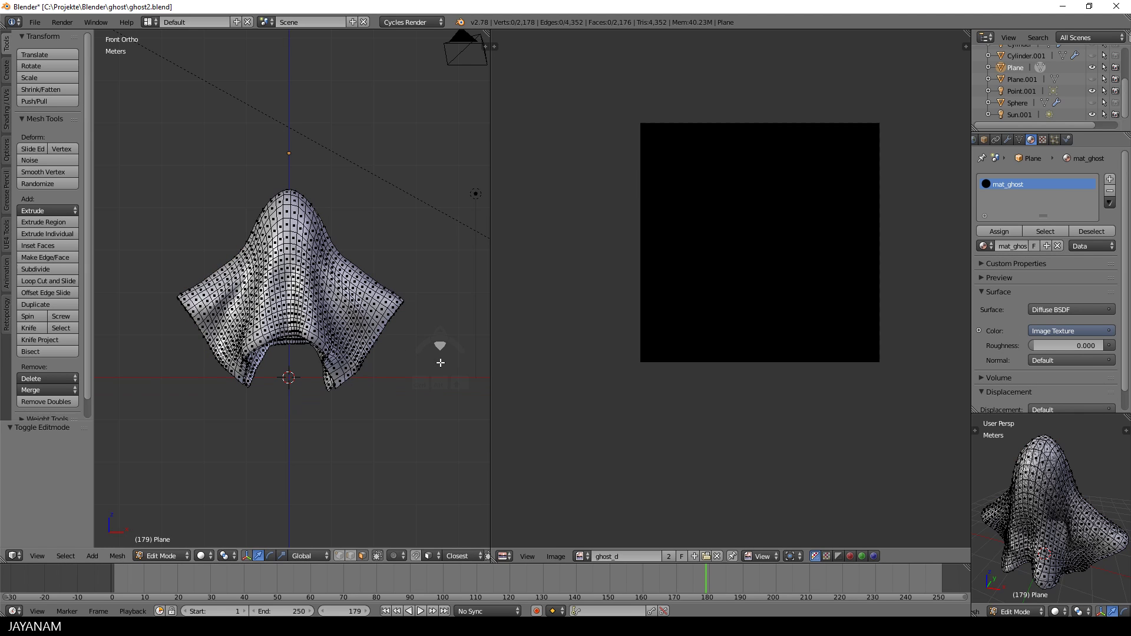
key(Tab)
key(a)
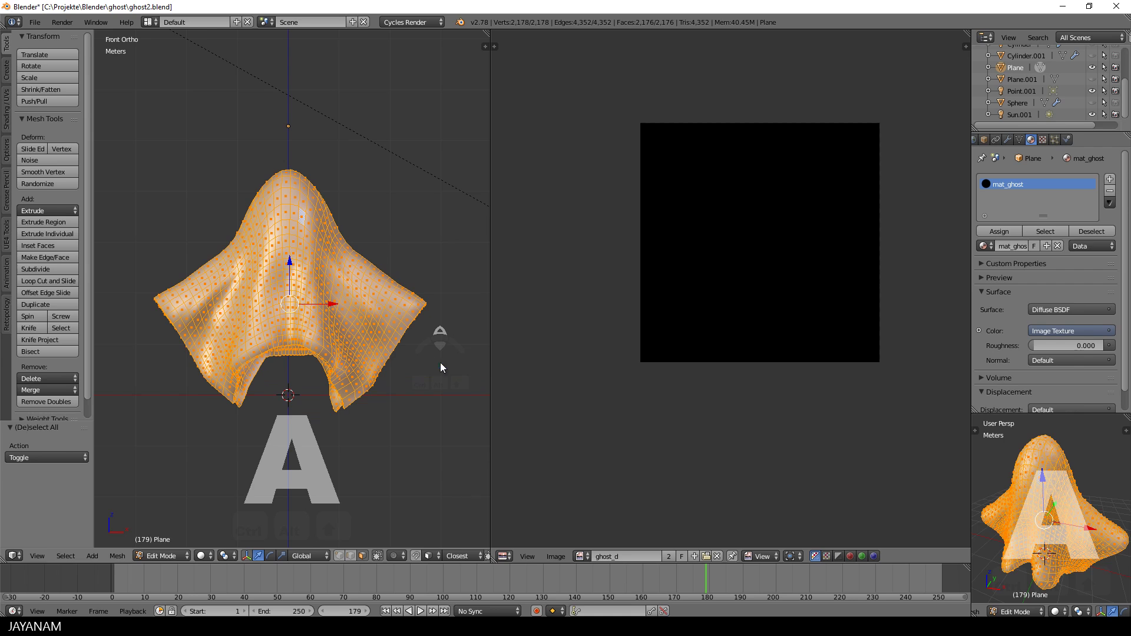
key(u)
click(436, 379)
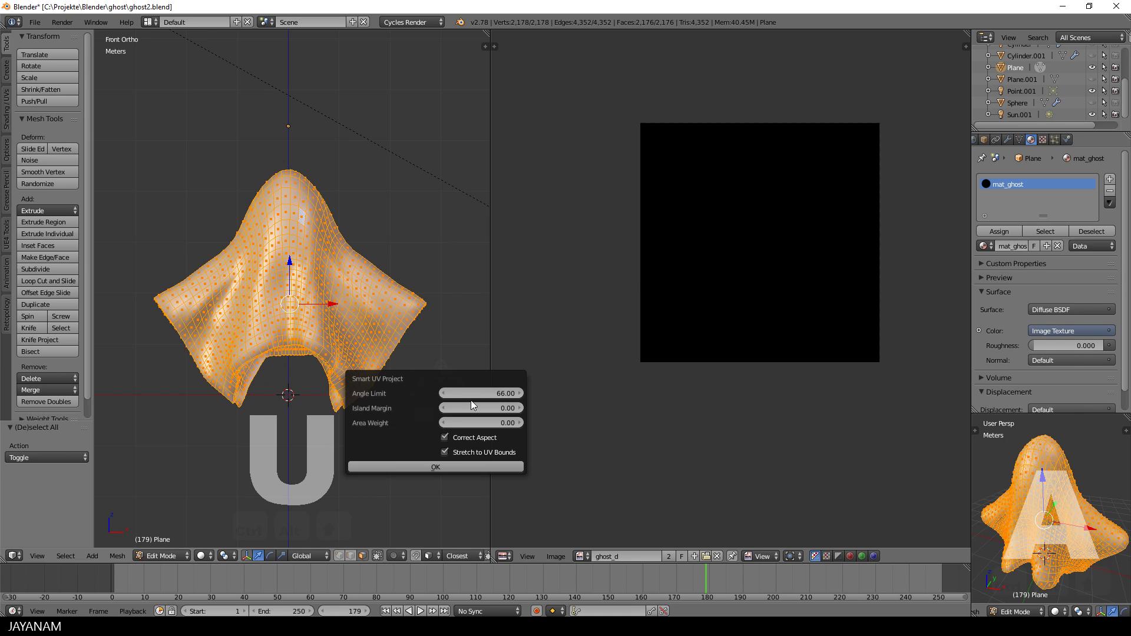
click(521, 408)
click(521, 407)
click(471, 467)
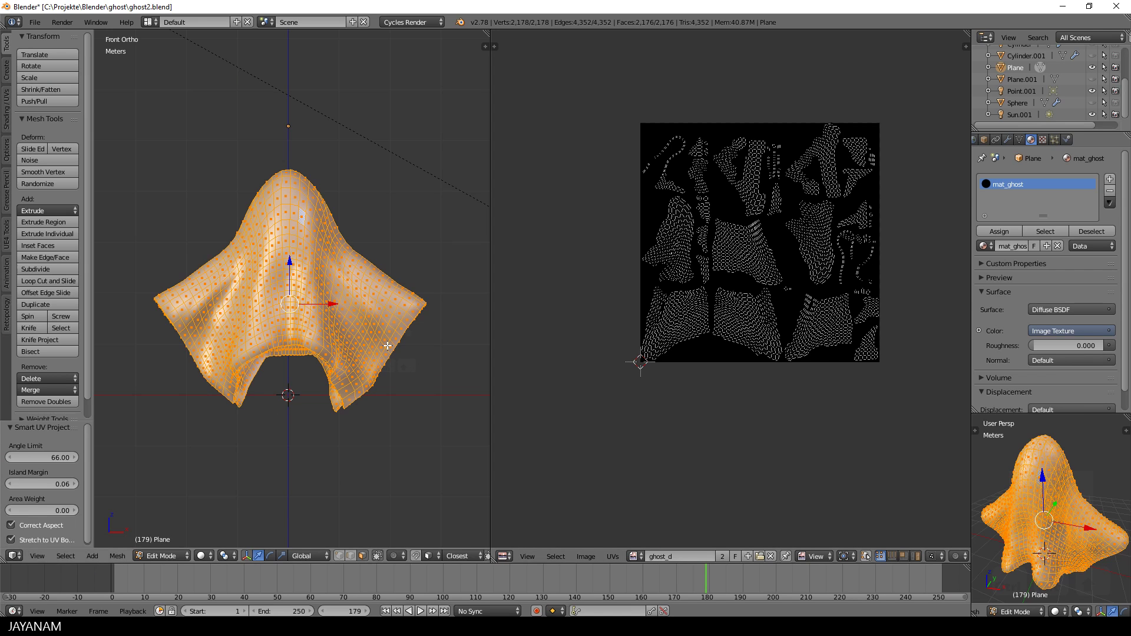
scroll(610, 352, up, 2)
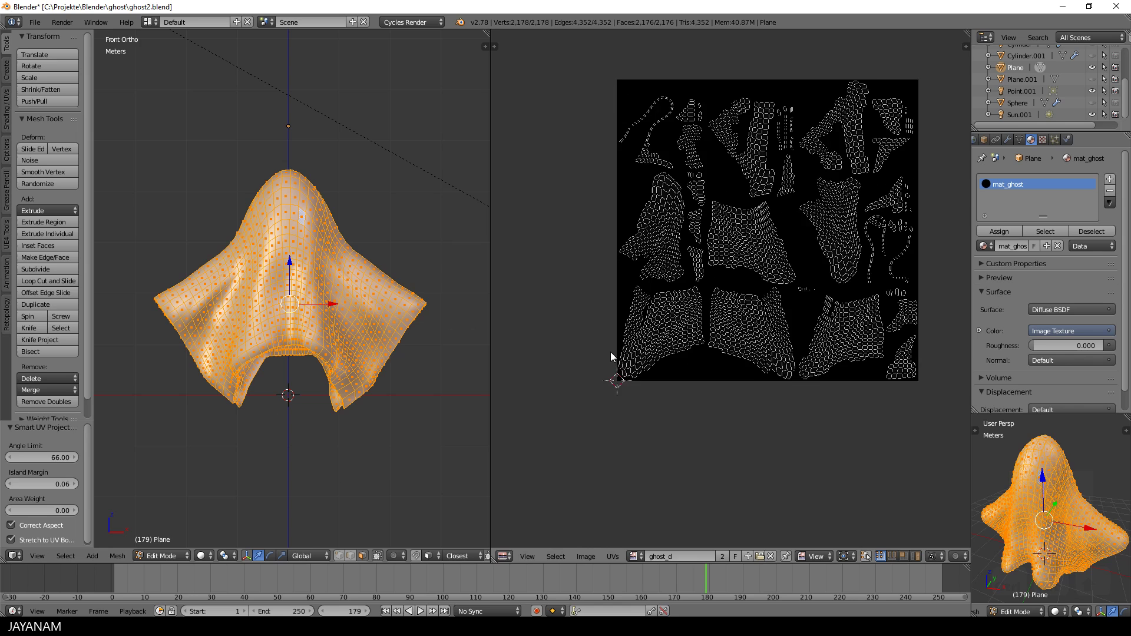
key(Tab)
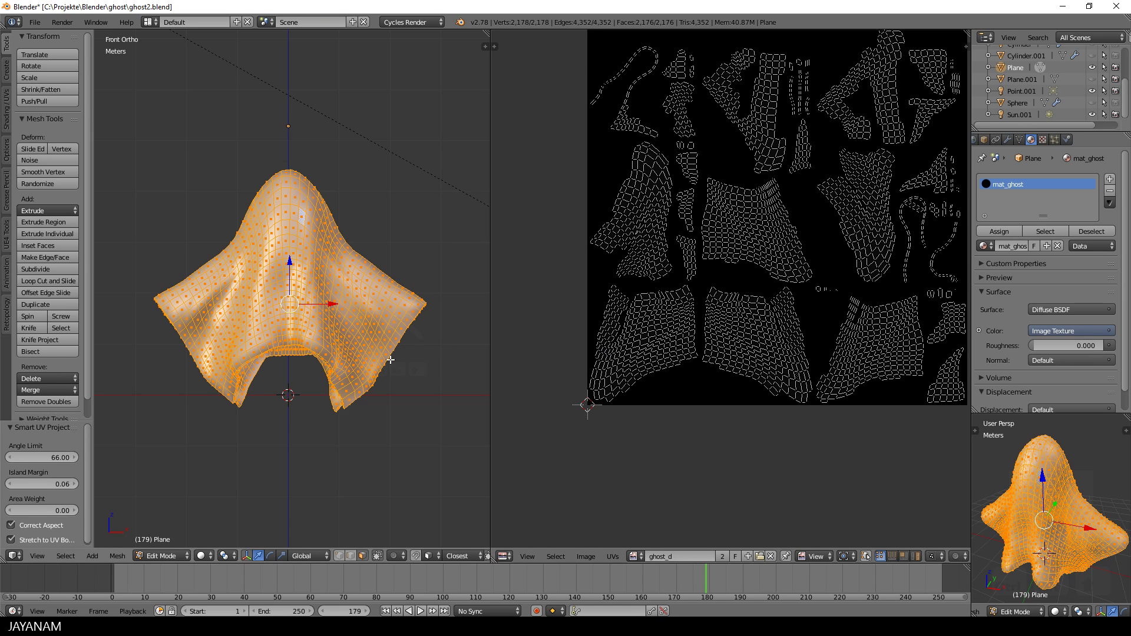
Restore the two front-side edge loops with undo and mark them as UV seams
key(a)
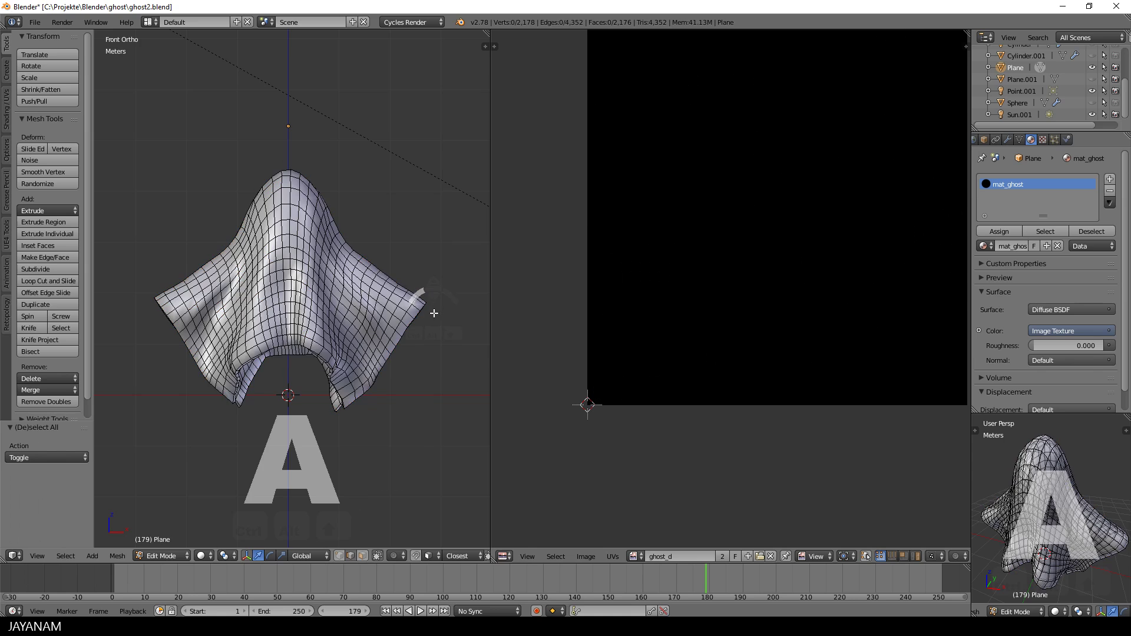
scroll(429, 313, up, 3)
scroll(451, 316, down, 1)
key(ctrl+z)
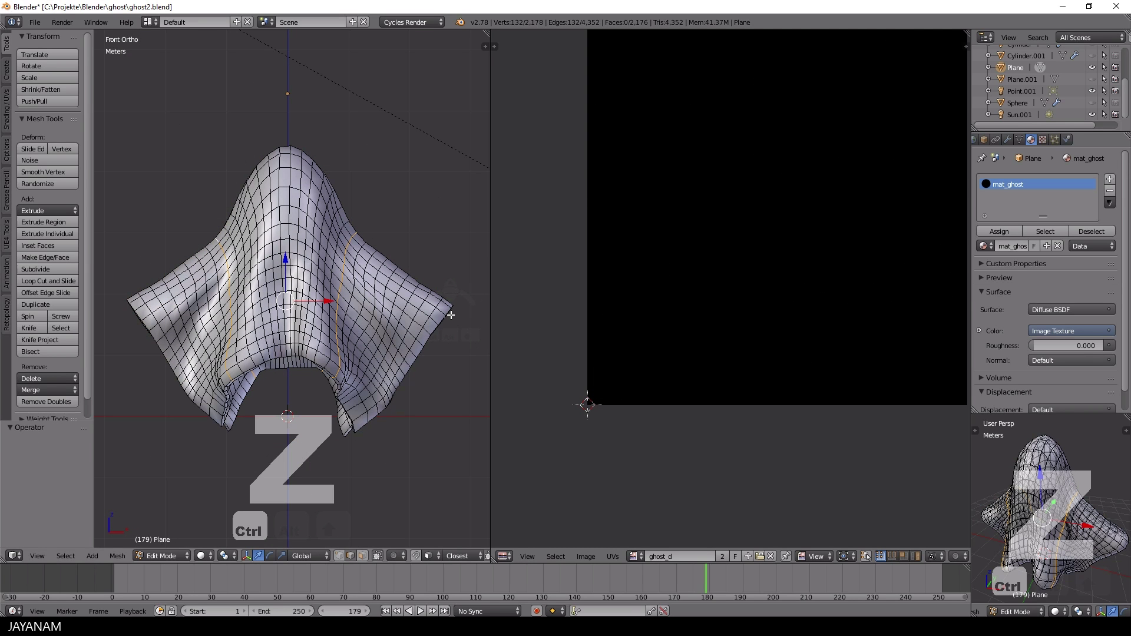
key(space)
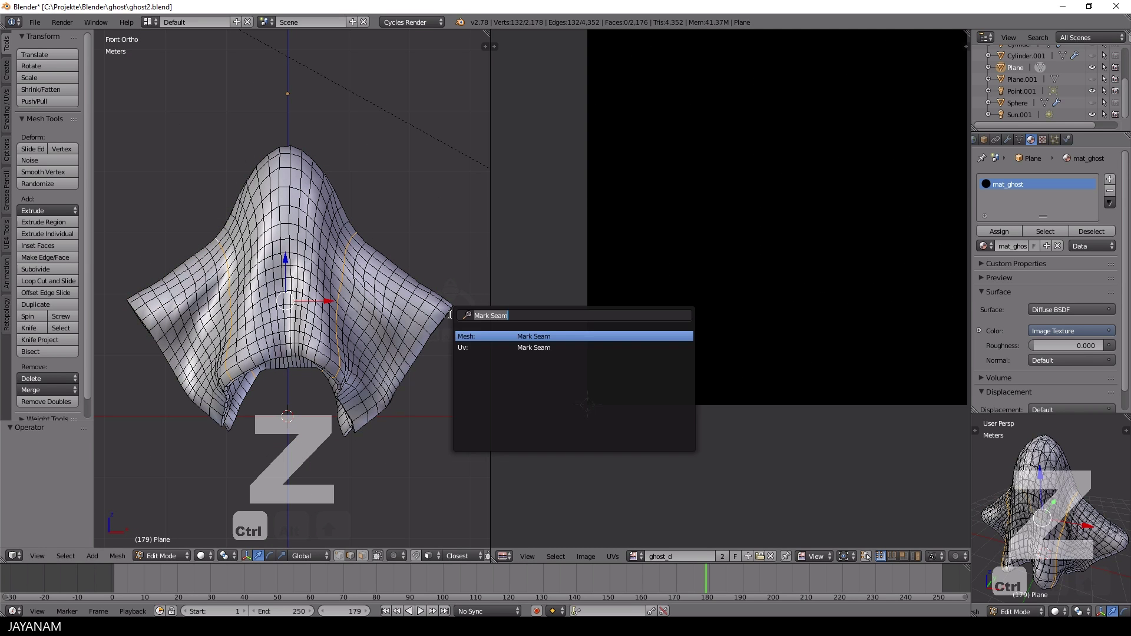
click(533, 336)
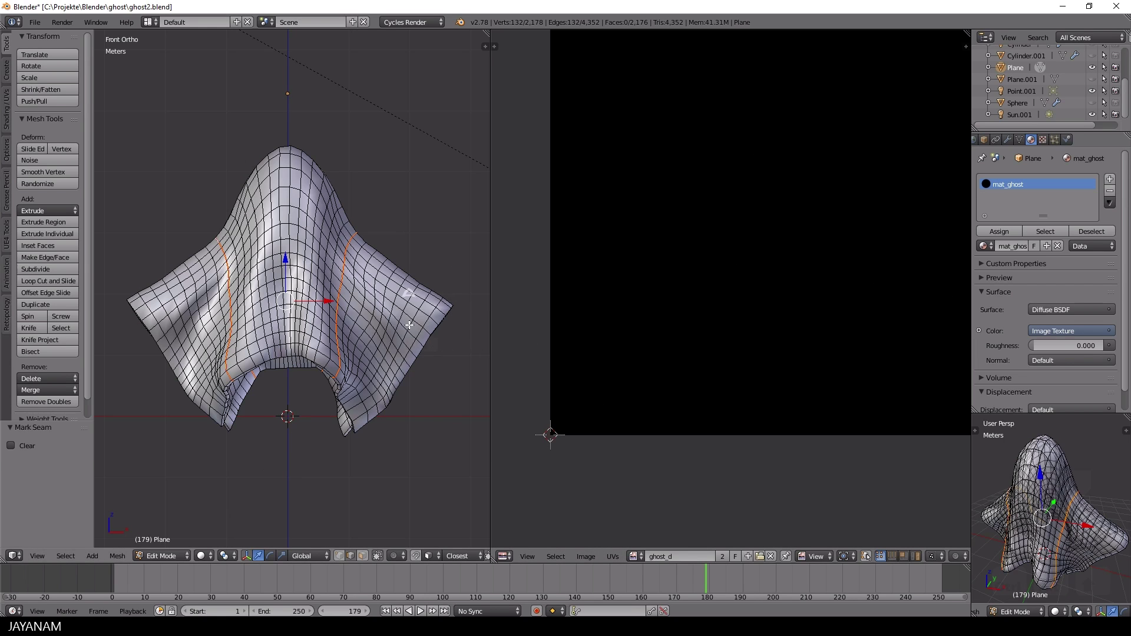
scroll(409, 325, down, 1)
Select the whole ghost and unwrap it along the new seams into three large UV islands
key(a)
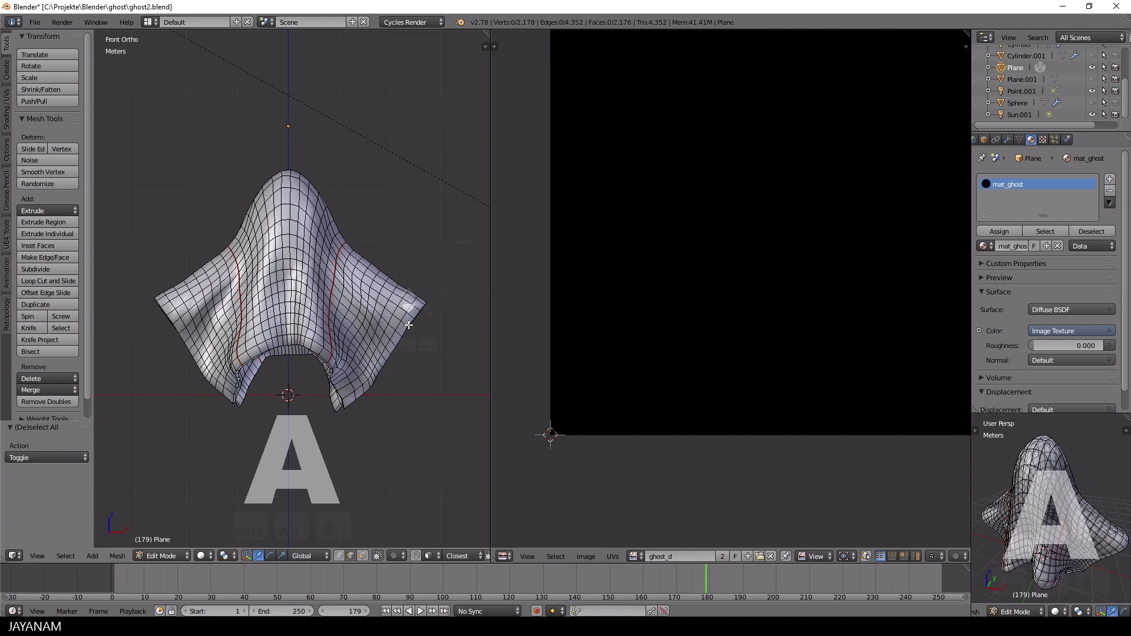
key(a)
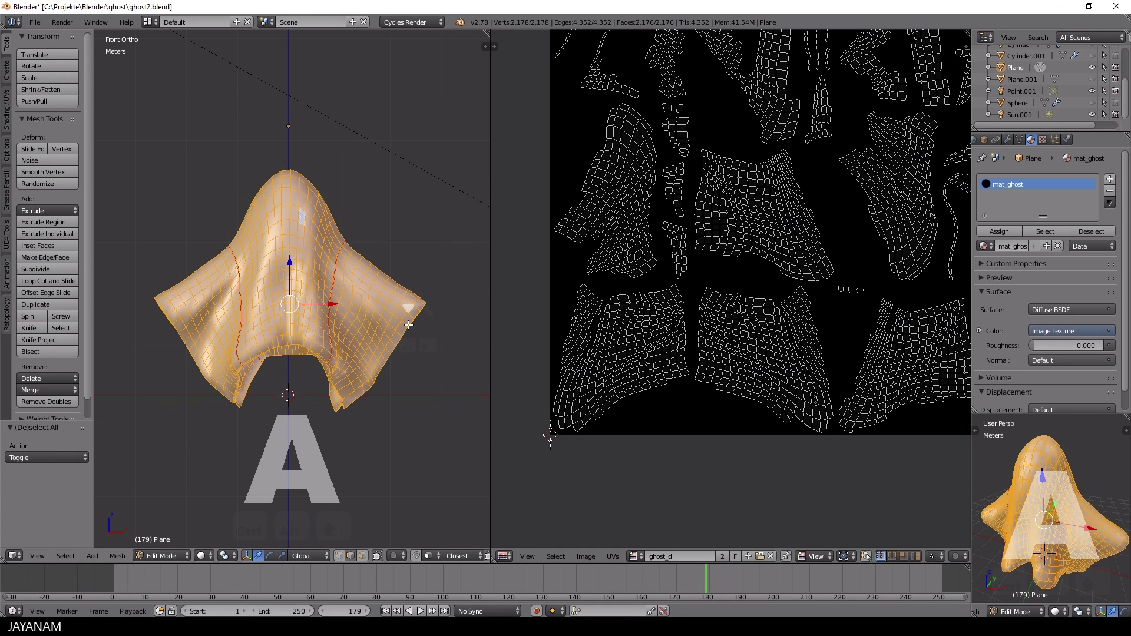
key(u)
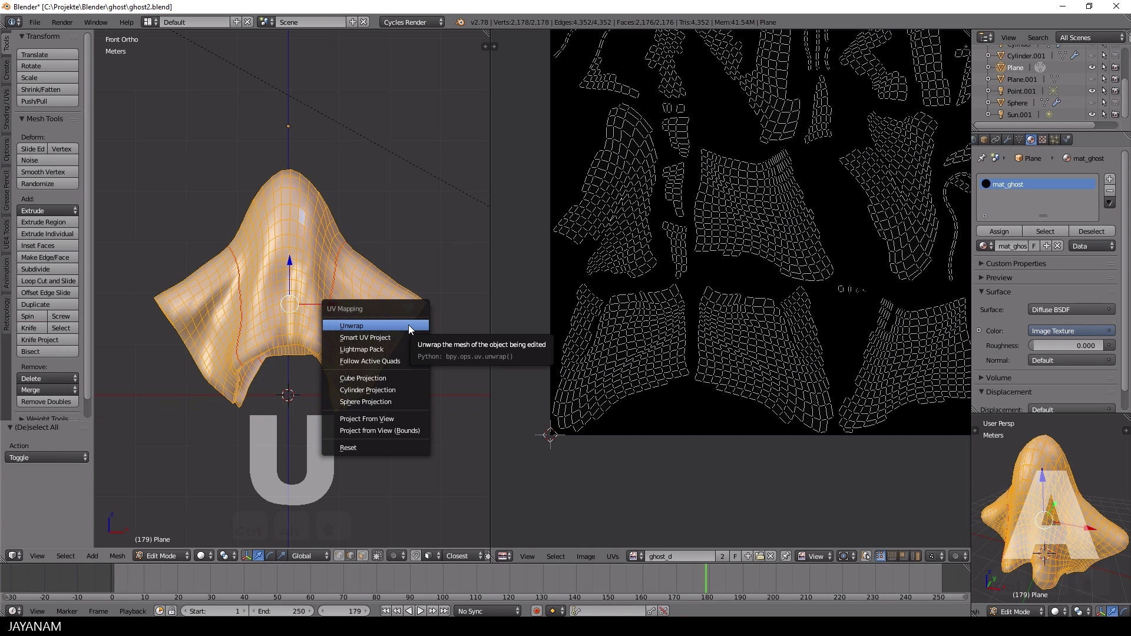
click(409, 325)
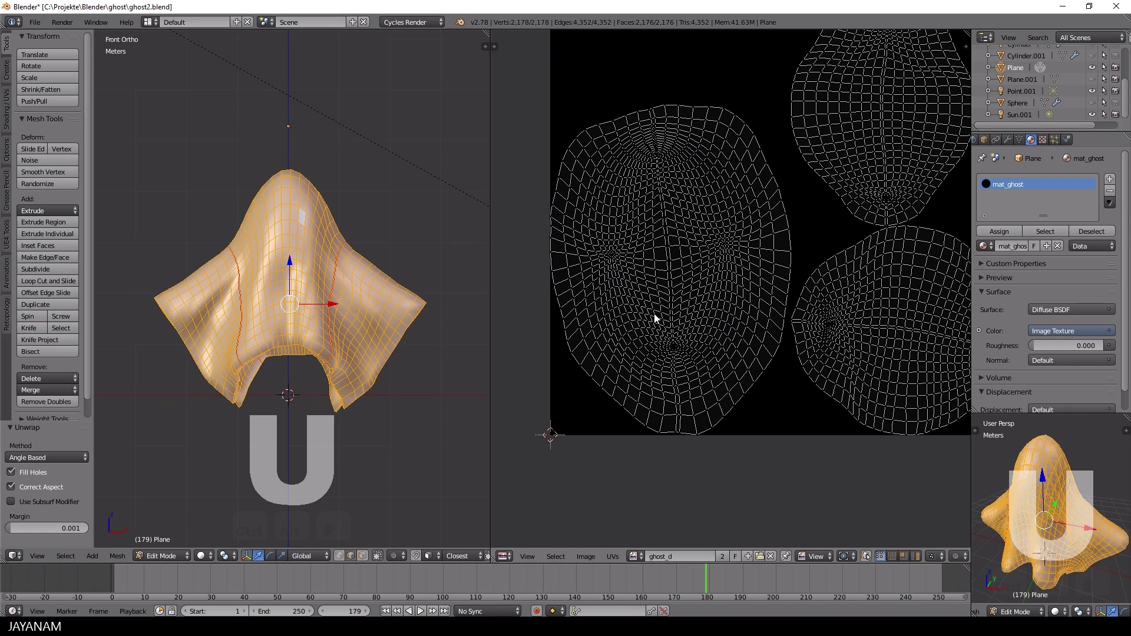
scroll(655, 318, down, 2)
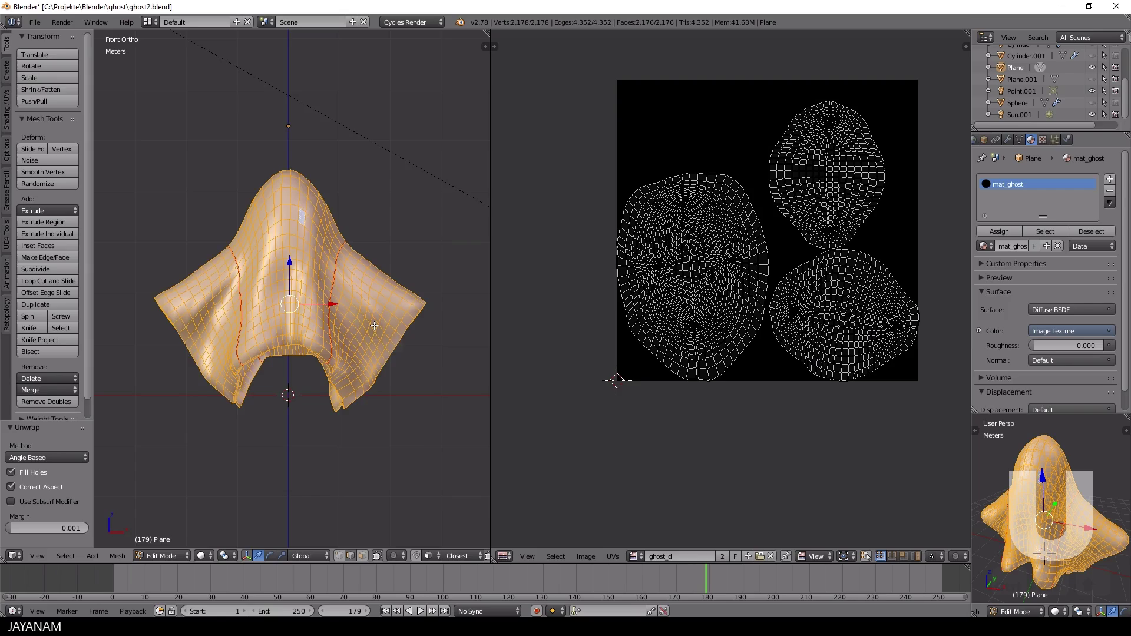
middle_drag(374, 326, 240, 279)
Deselect everything, then loop-select the four edge loops around the ghost's lower rim
key(a)
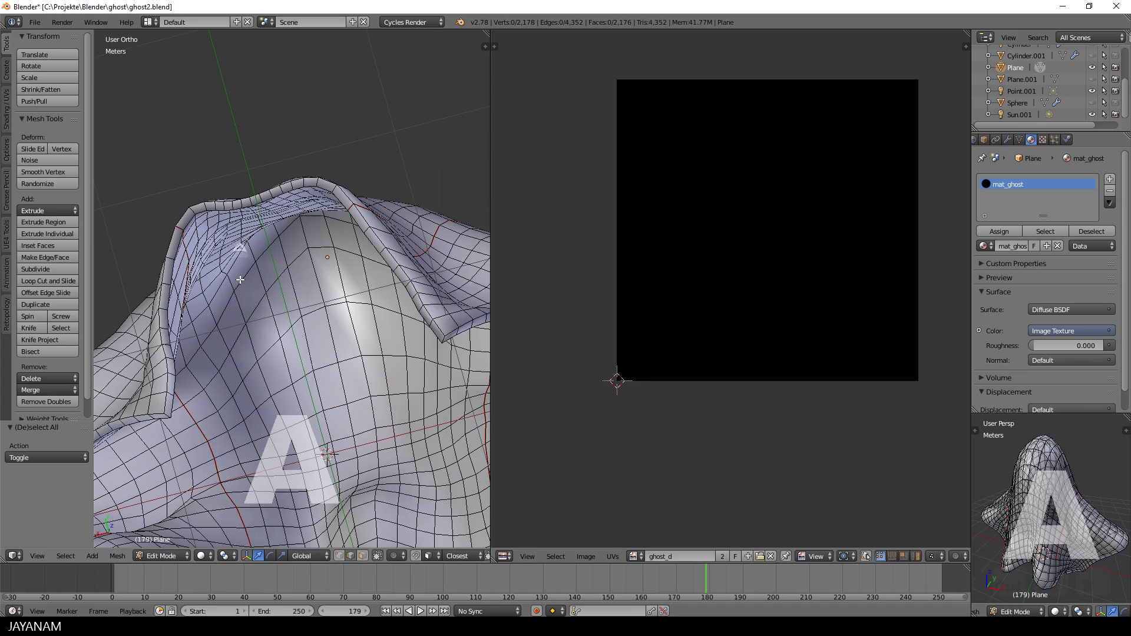
alt+right_click(178, 248)
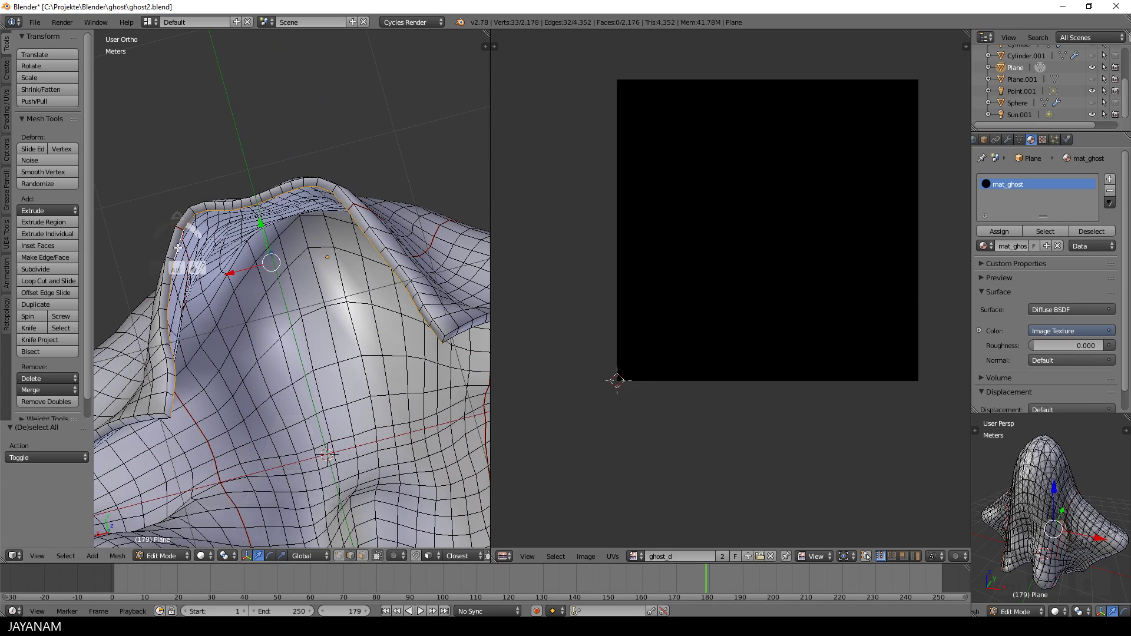
middle_drag(177, 248, 283, 230)
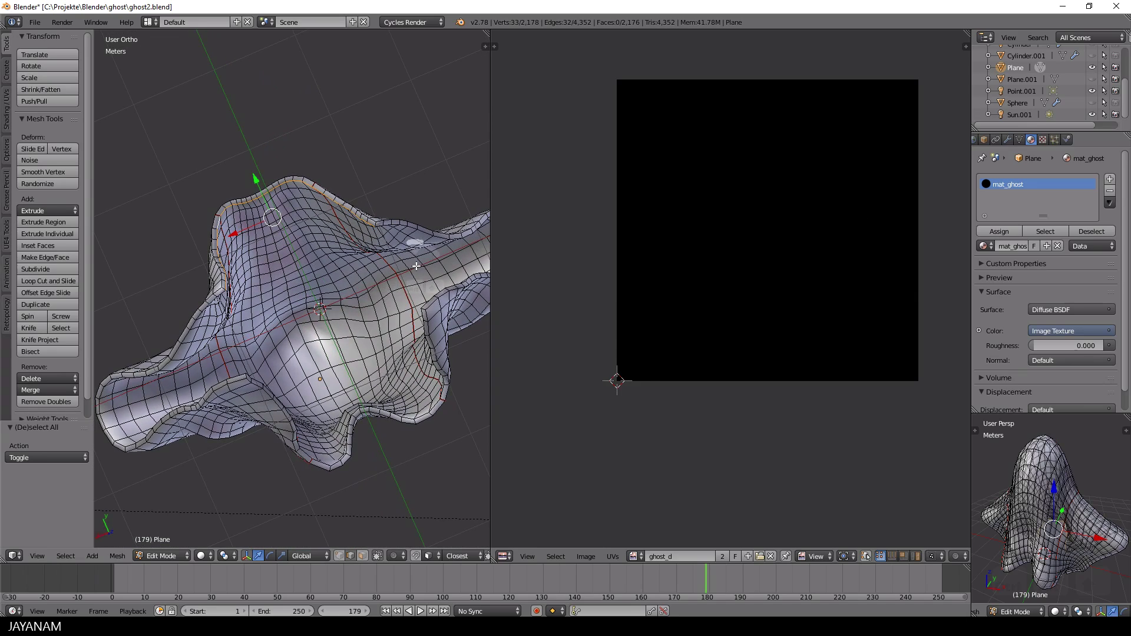
scroll(413, 247, up, 2)
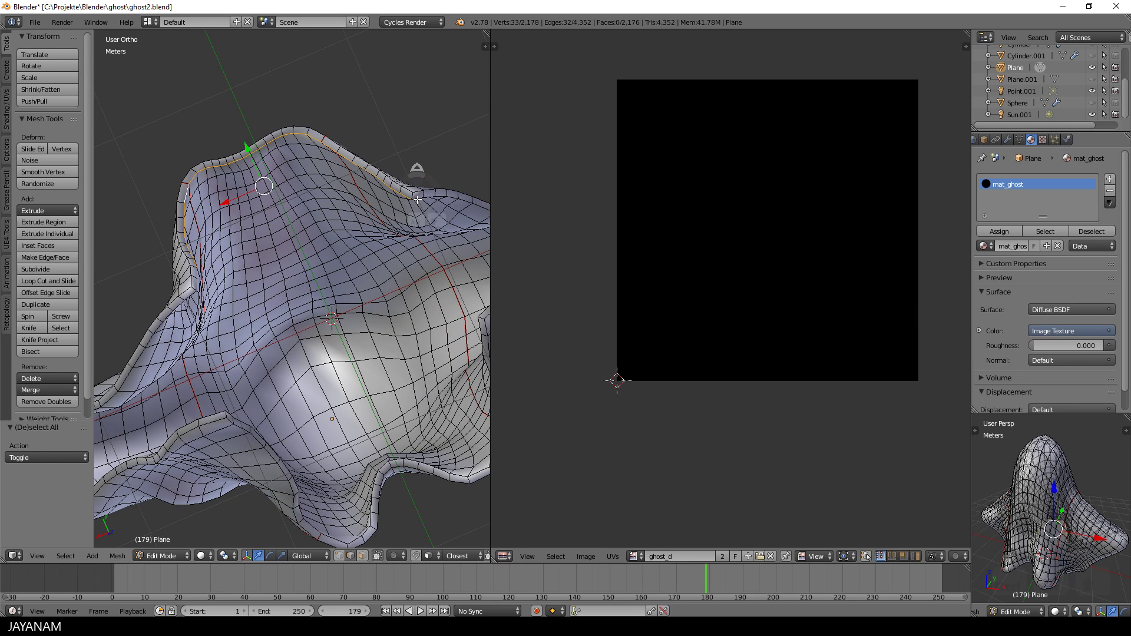
alt+shift+right_click(418, 200)
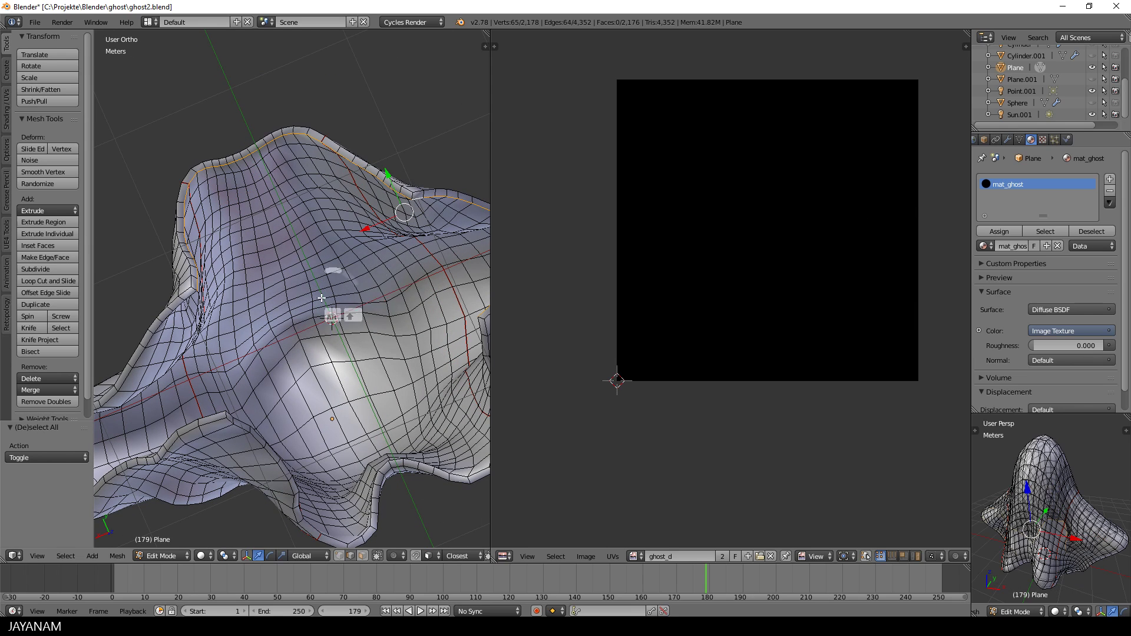
middle_drag(322, 298, 342, 384)
alt+shift+right_click(184, 168)
alt+shift+right_click(230, 263)
scroll(248, 271, down, 3)
Mark the four selected rim loops as UV seams
key(space)
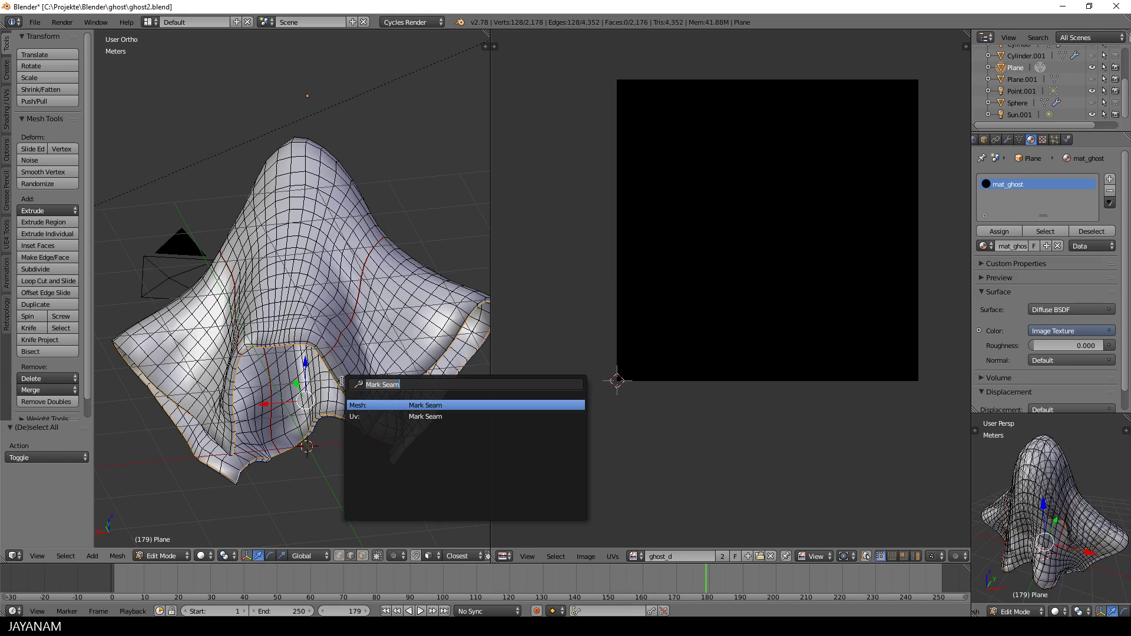
click(372, 405)
middle_drag(365, 374, 371, 346)
In Back Ortho view, unwrap the whole ghost into long strip islands and select all UVs
key(ctrl+KP_1)
key(a)
key(a)
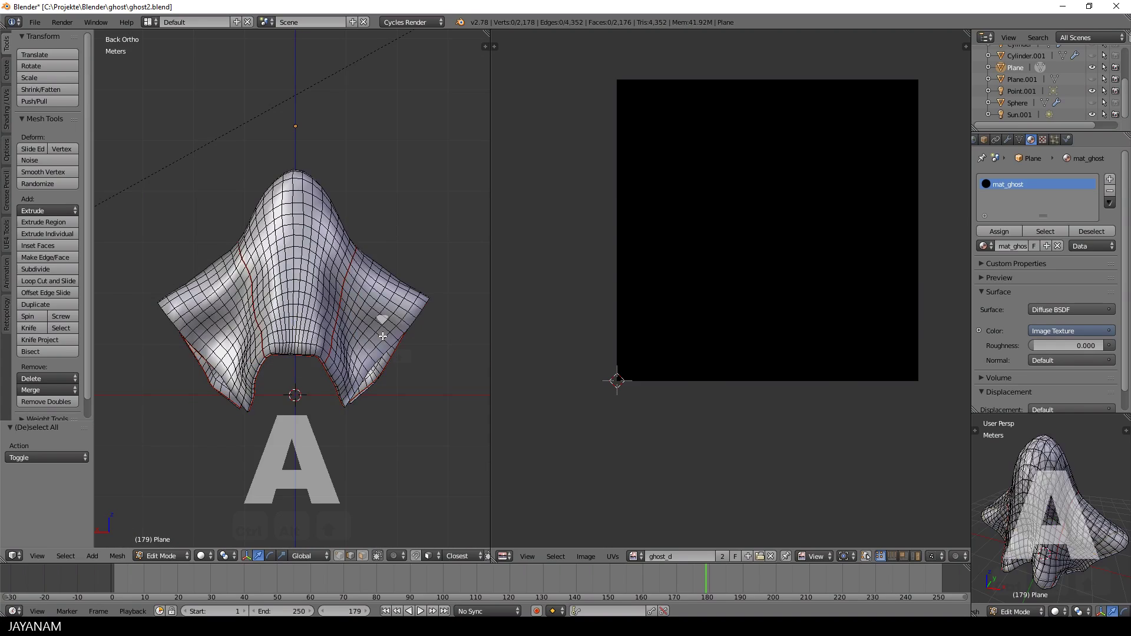
key(u)
click(383, 336)
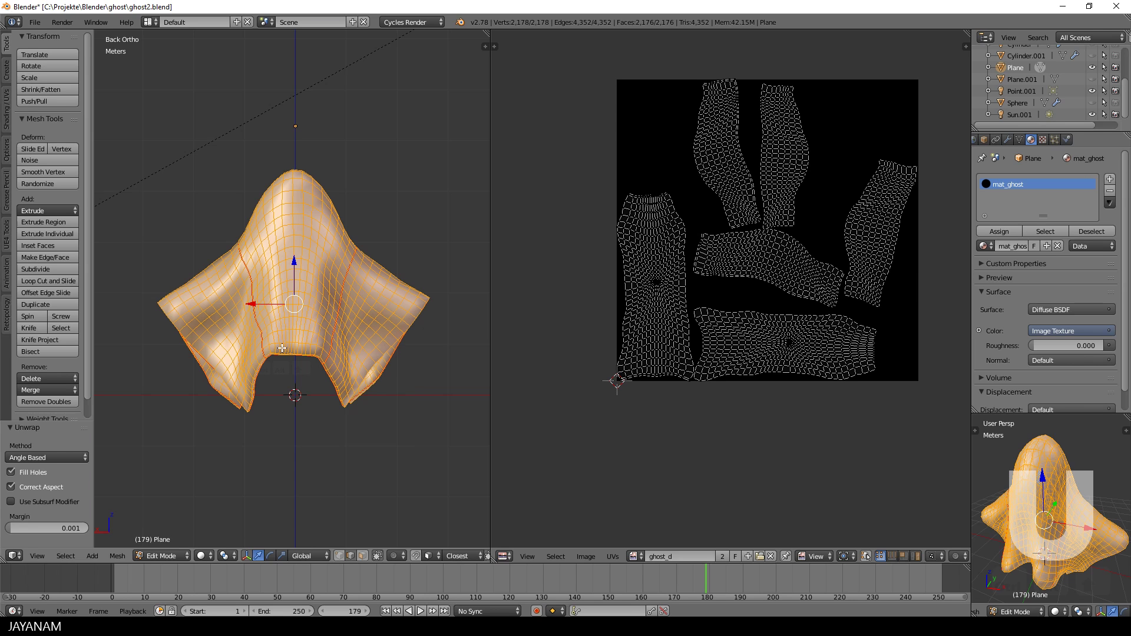
key(a)
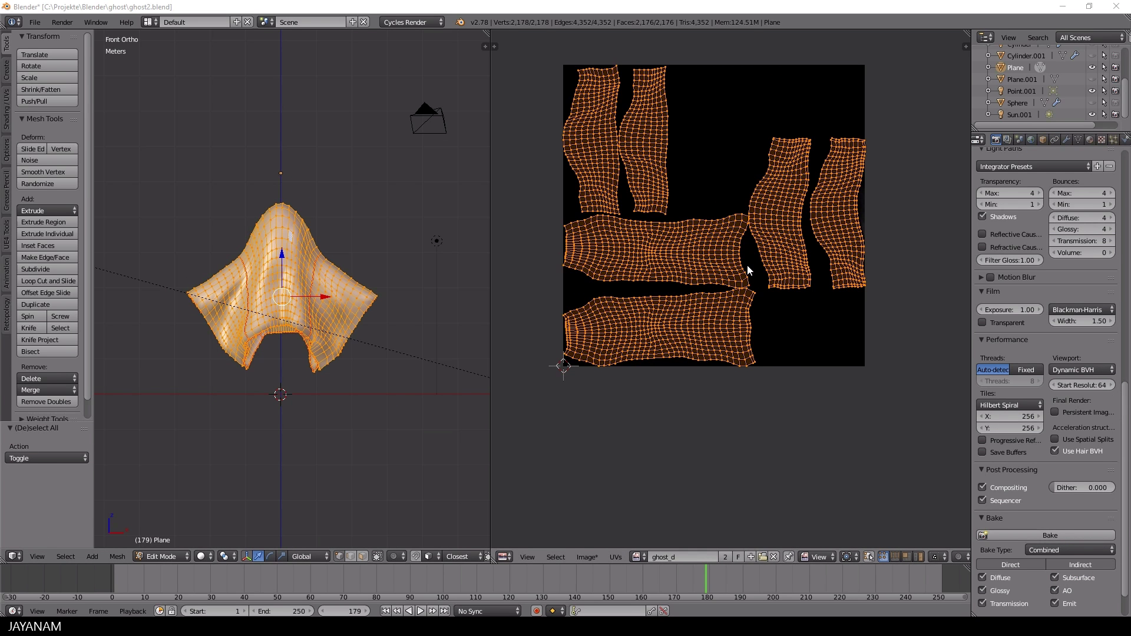
Split the image area and show the ghost material's nodes in a lower Shader Editor
drag(495, 563, 504, 260)
click(505, 557)
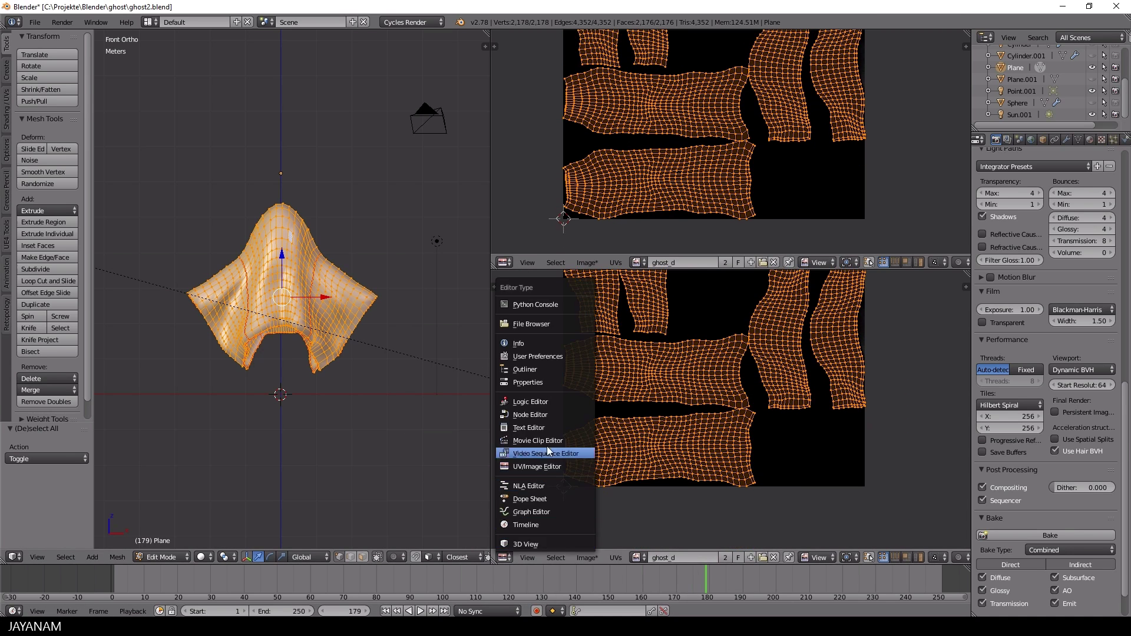
click(546, 415)
scroll(648, 407, up, 2)
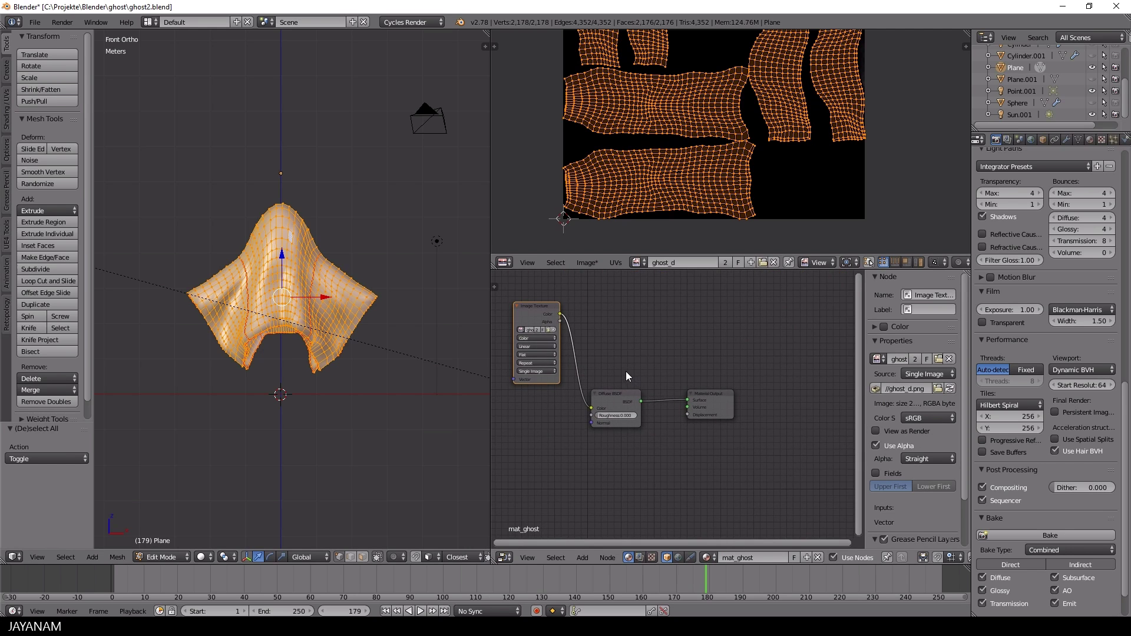
middle_drag(627, 373, 728, 423)
scroll(728, 423, up, 3)
drag(609, 328, 581, 345)
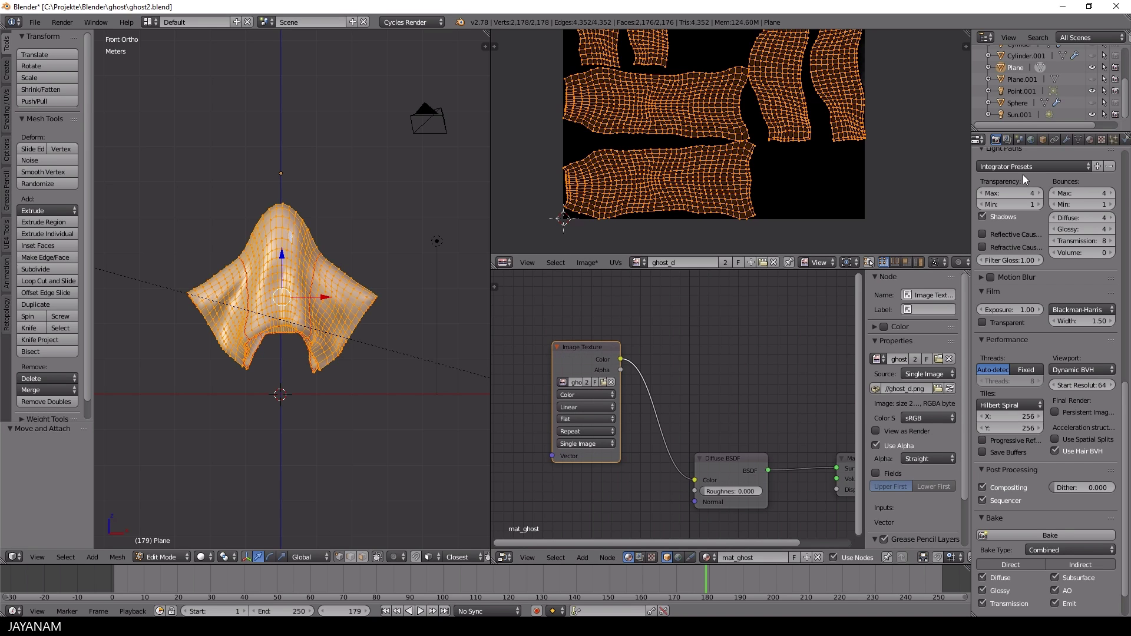
scroll(1034, 222, down, 3)
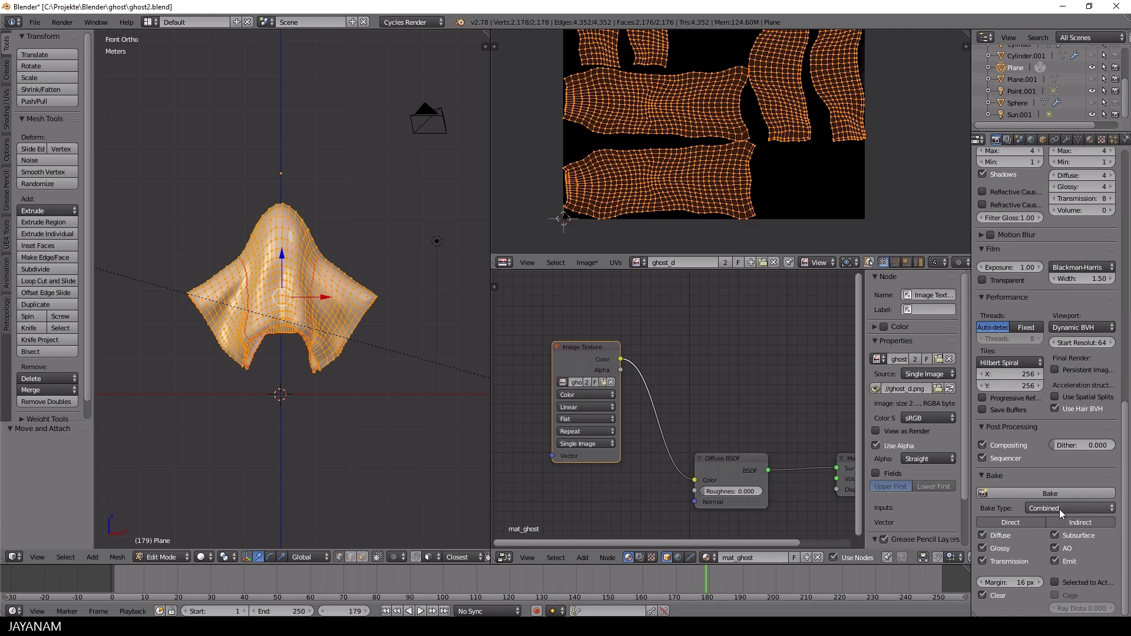
Bake Ambient Occlusion with 128 render samples into the ghost_d texture
click(1060, 509)
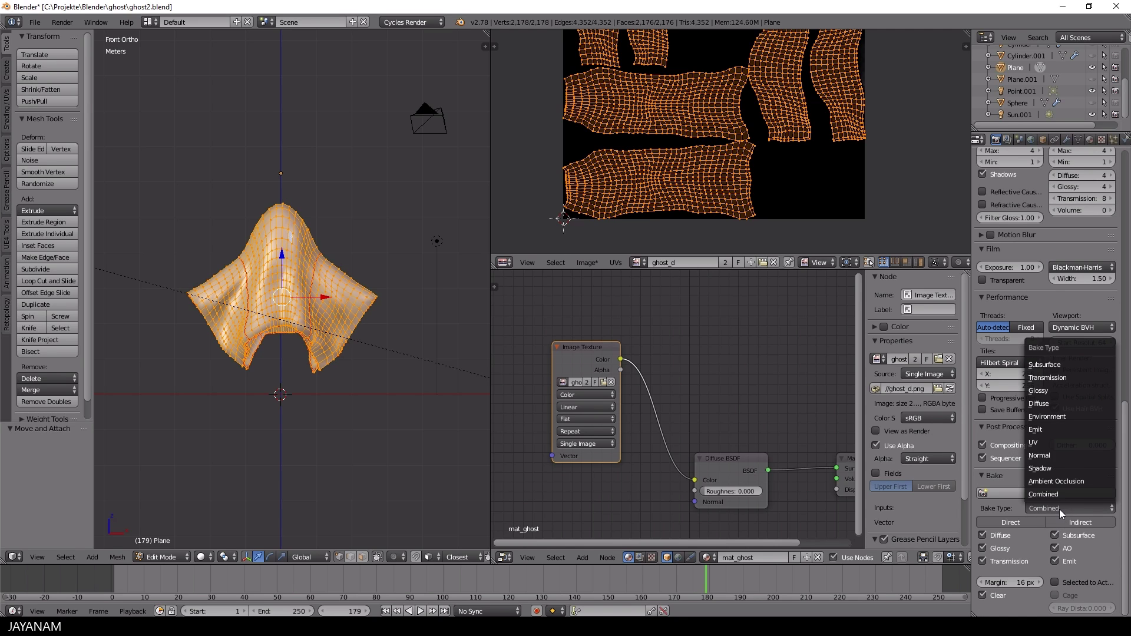
click(1079, 482)
scroll(1126, 472, up, 10)
scroll(1096, 412, up, 3)
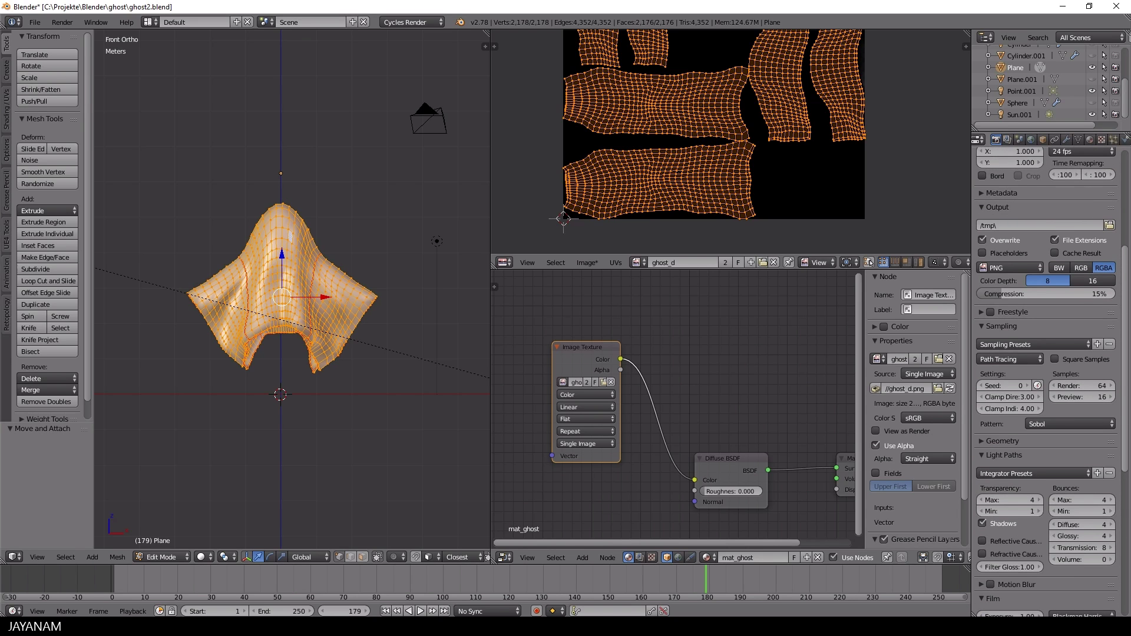
click(1096, 385)
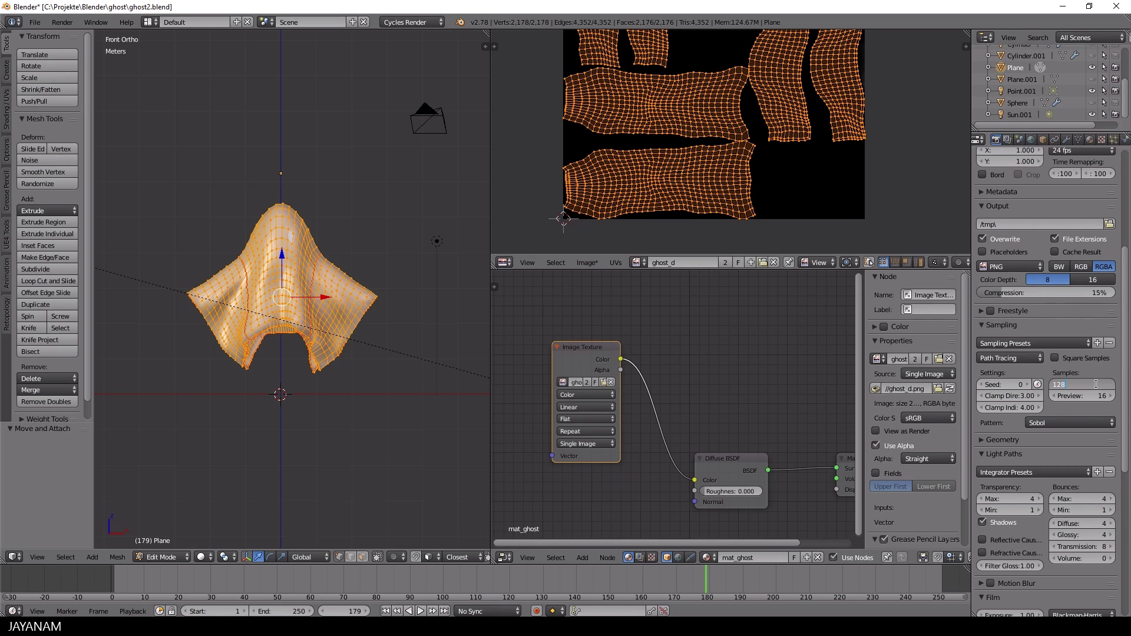
key(Return)
drag(1128, 418, 1129, 581)
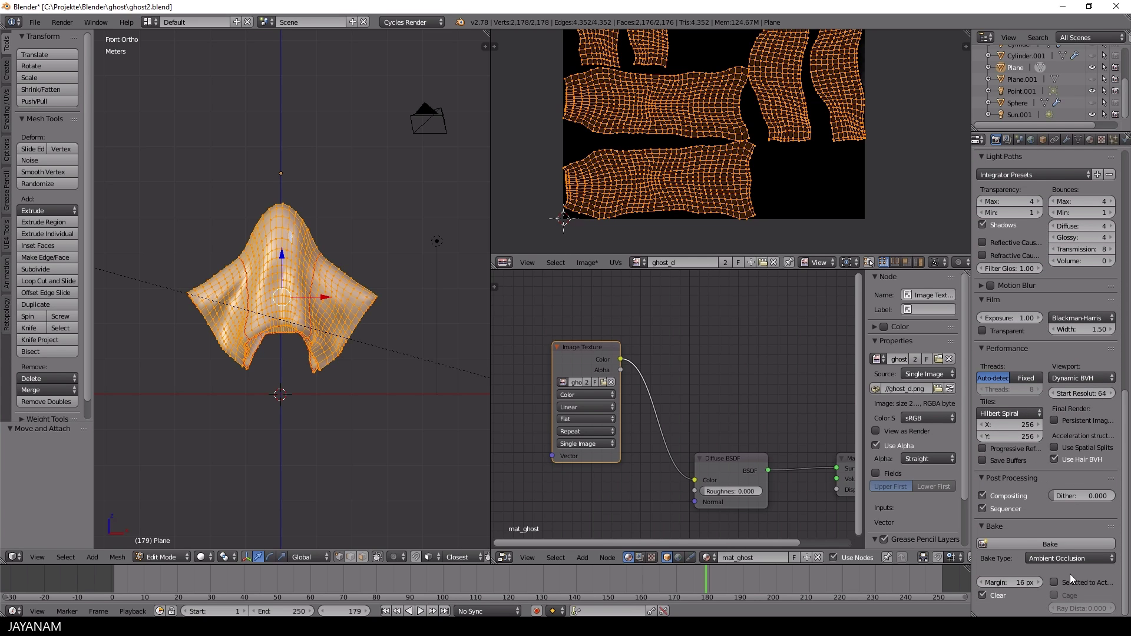
click(1050, 544)
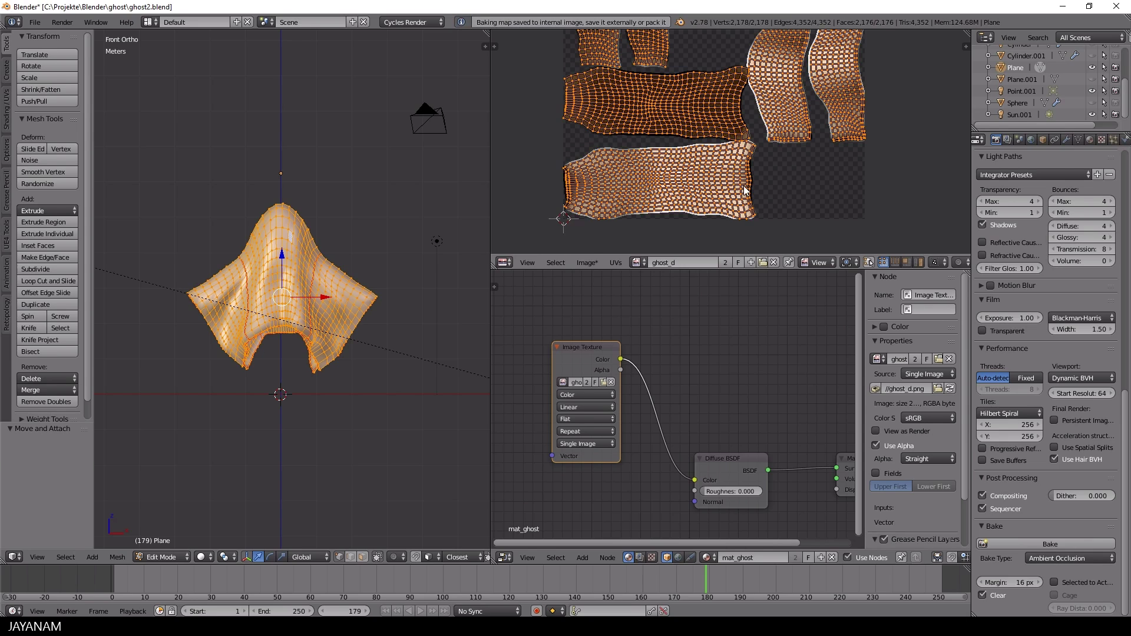
Return the ghost to Object Mode to view its AO shading, then bring up the mode pie menu
scroll(785, 162, down, 2)
key(a)
click(161, 557)
click(236, 537)
middle_drag(330, 354, 294, 337)
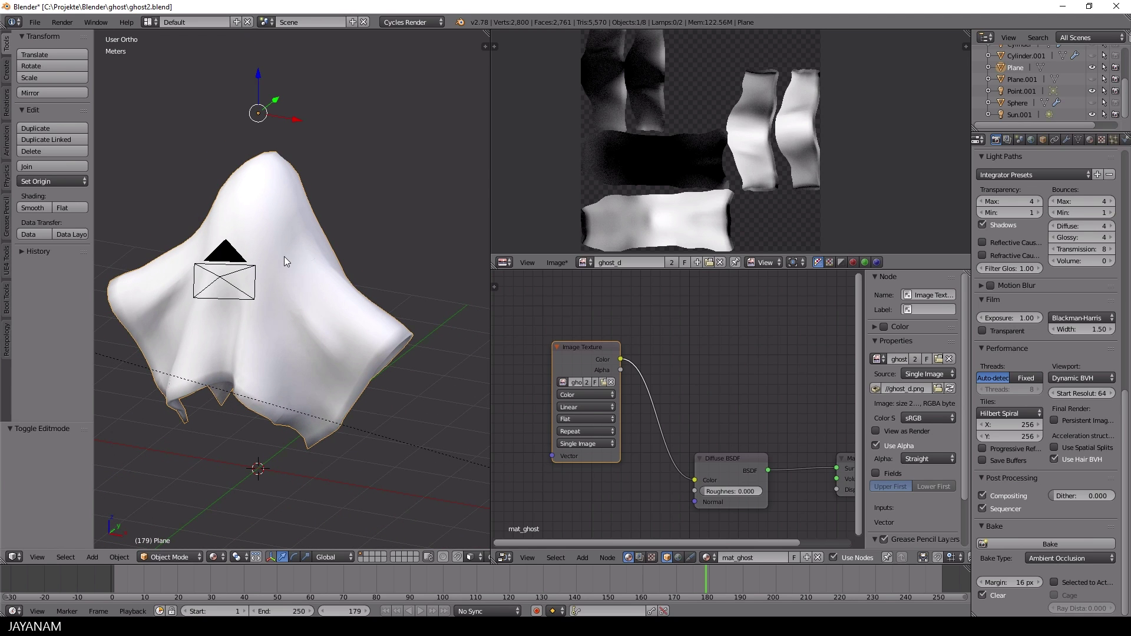
key(ctrl+Tab)
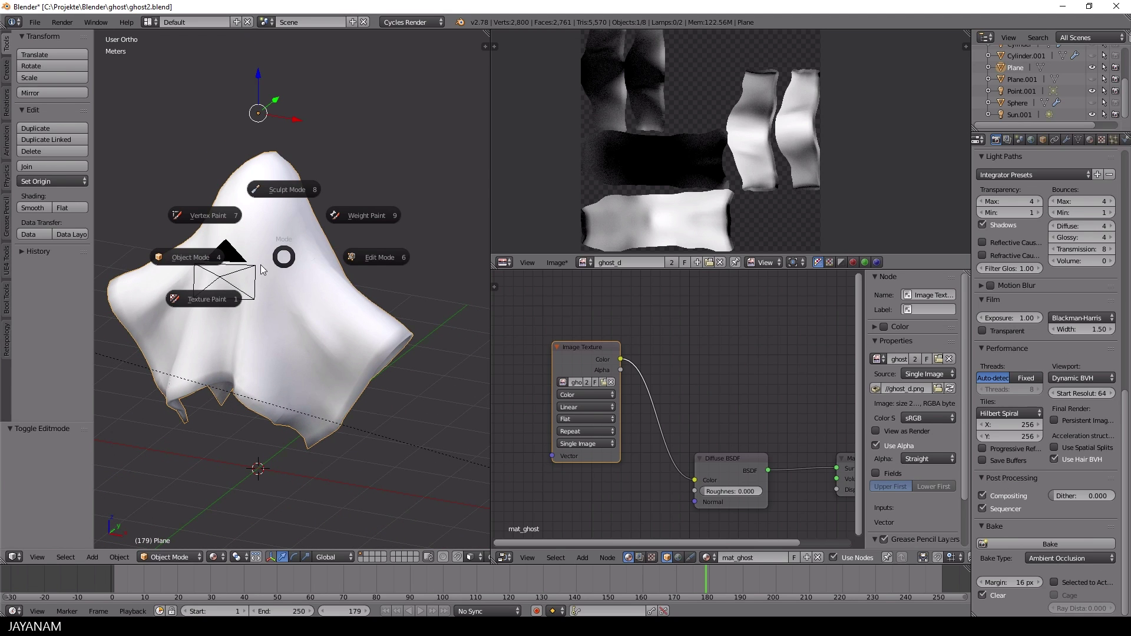
Enter Texture Paint and fill the ghost's texture with white at half strength using the Fill brush
click(218, 300)
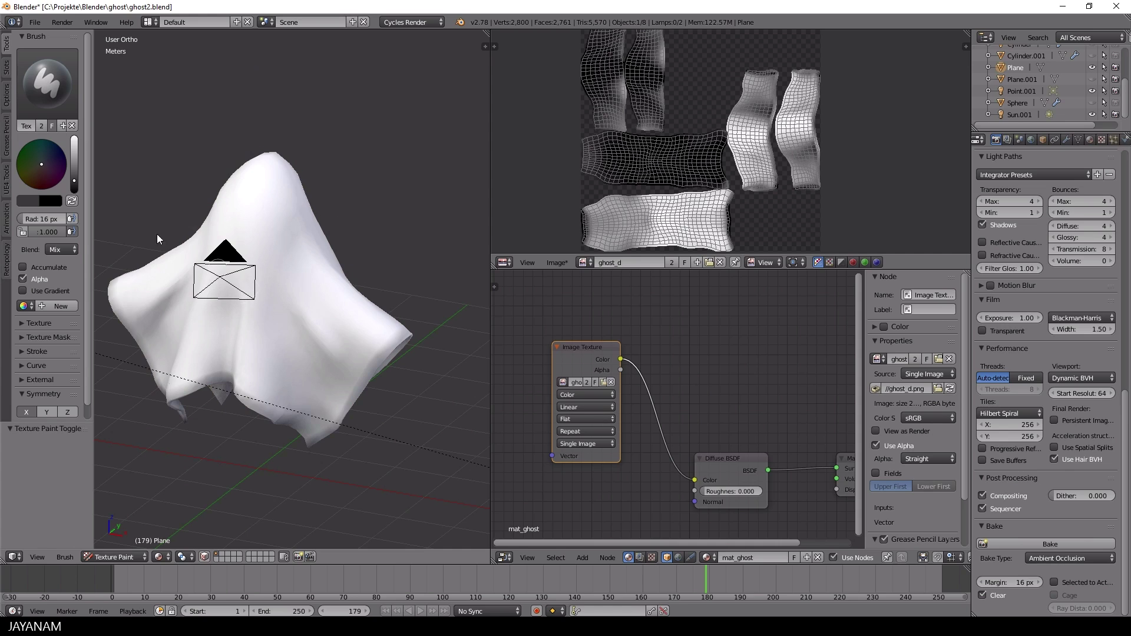
drag(75, 181, 74, 139)
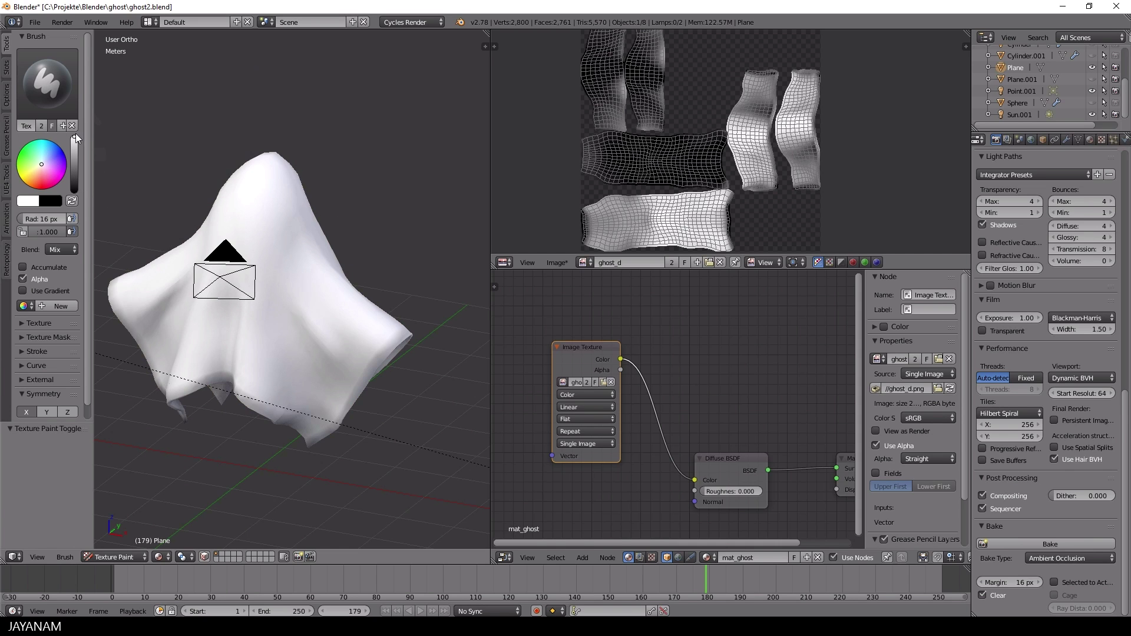
click(47, 82)
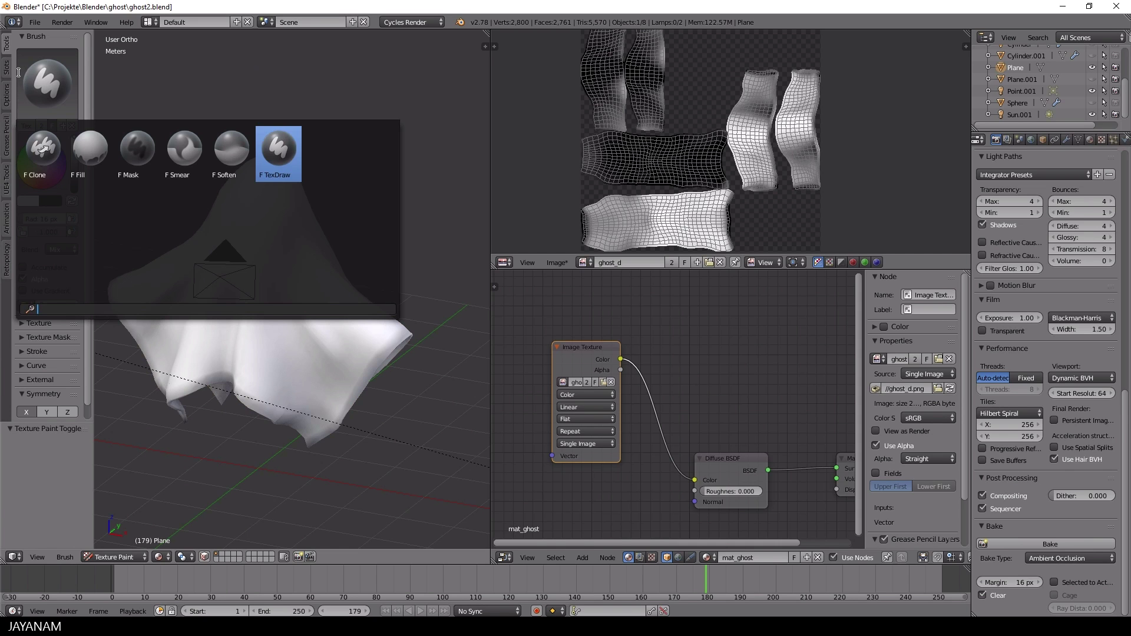
click(95, 155)
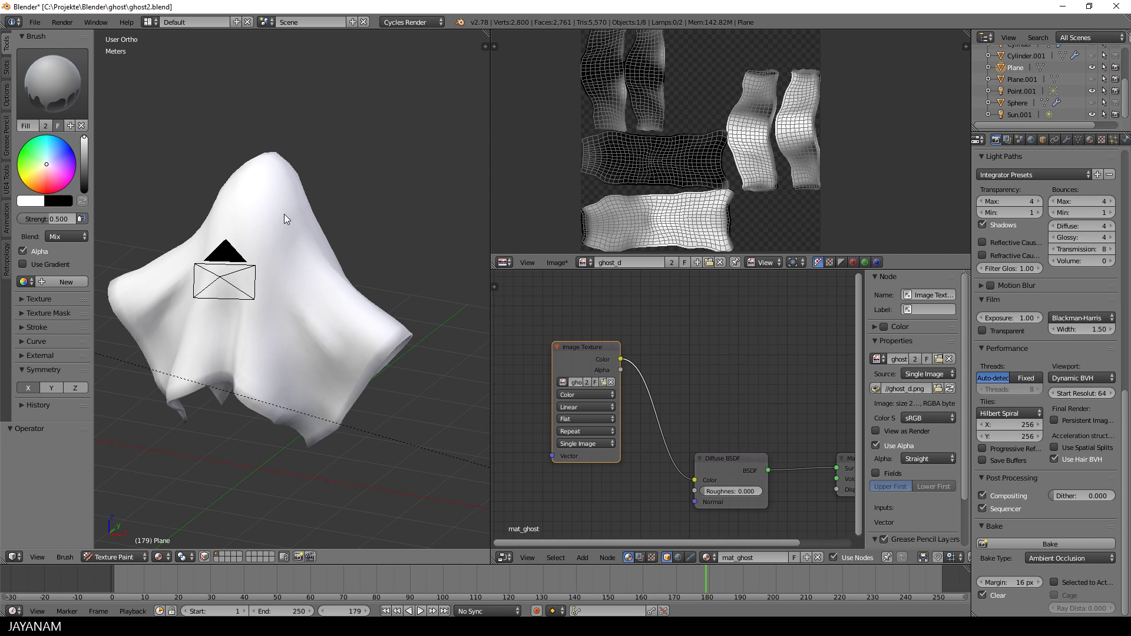
click(277, 217)
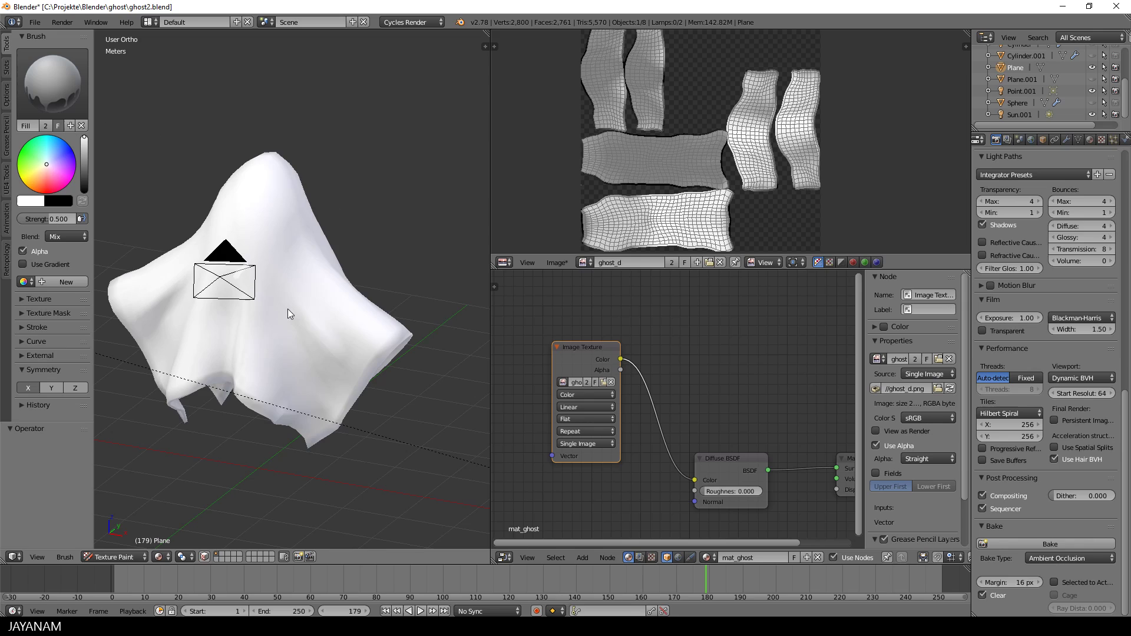
middle_drag(305, 327, 393, 264)
scroll(368, 340, up, 3)
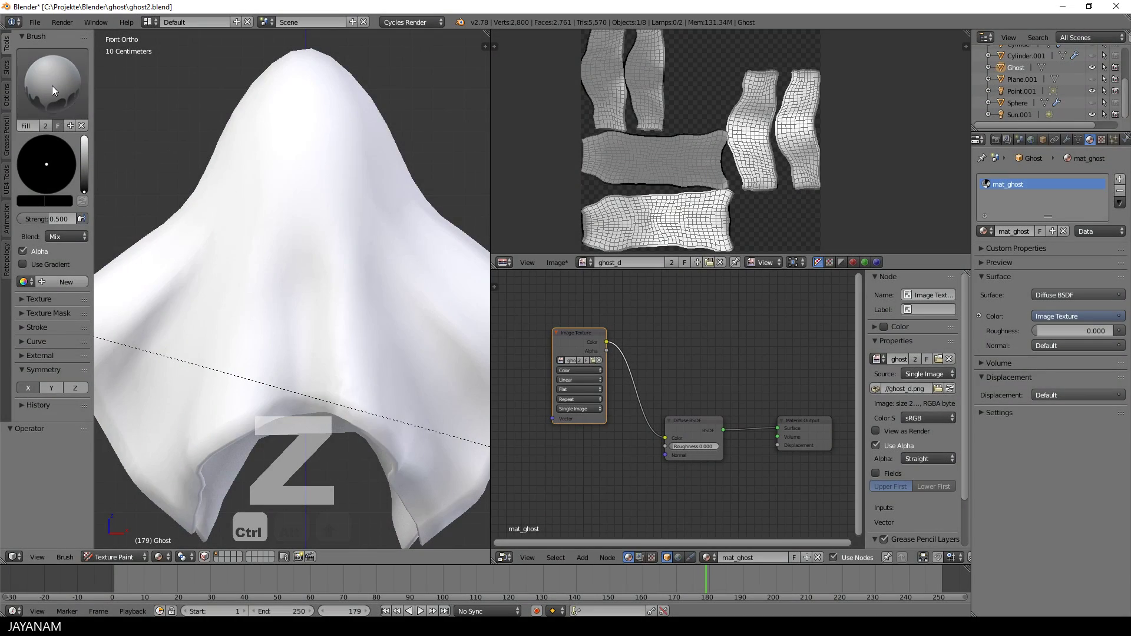
Switch to the TexDraw brush and paint two black eyes on the ghost's face
click(52, 86)
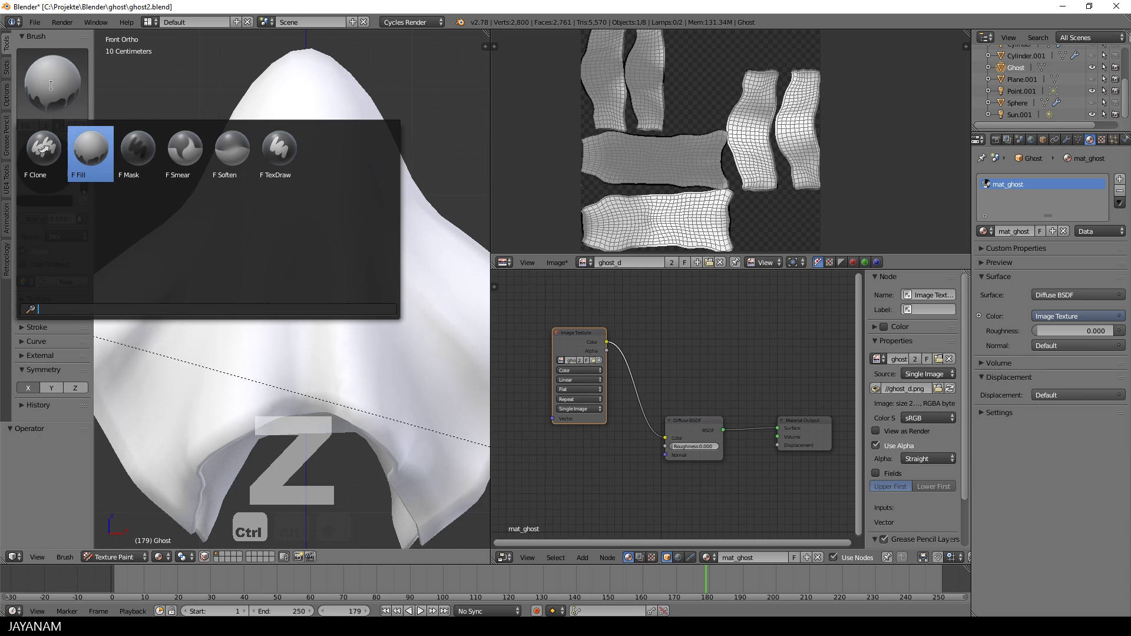
click(269, 147)
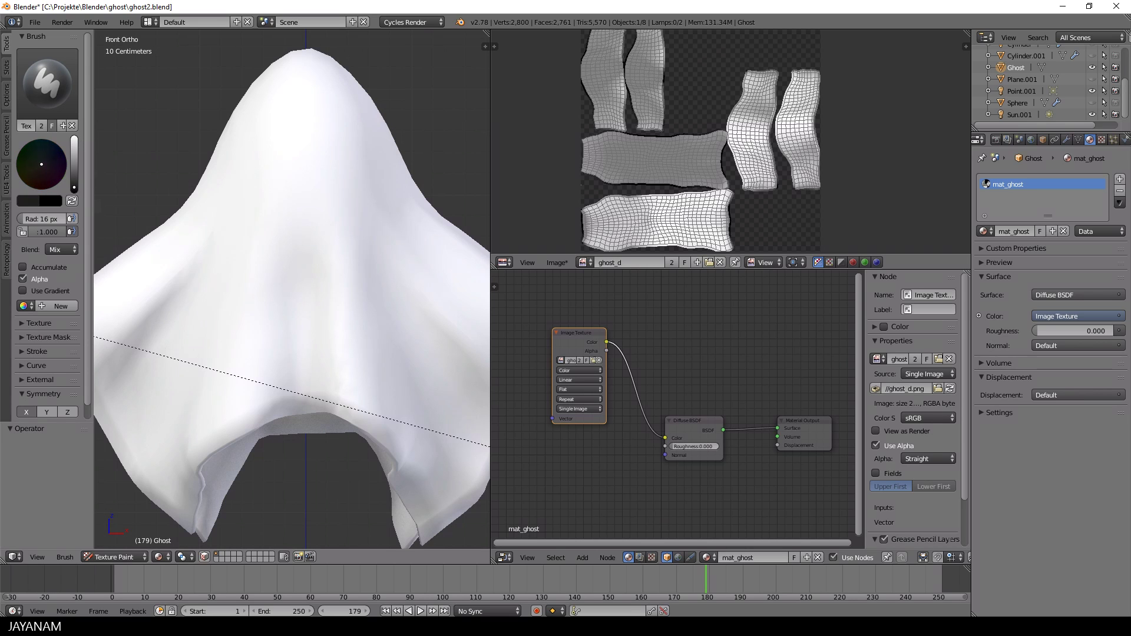
scroll(250, 193, up, 1)
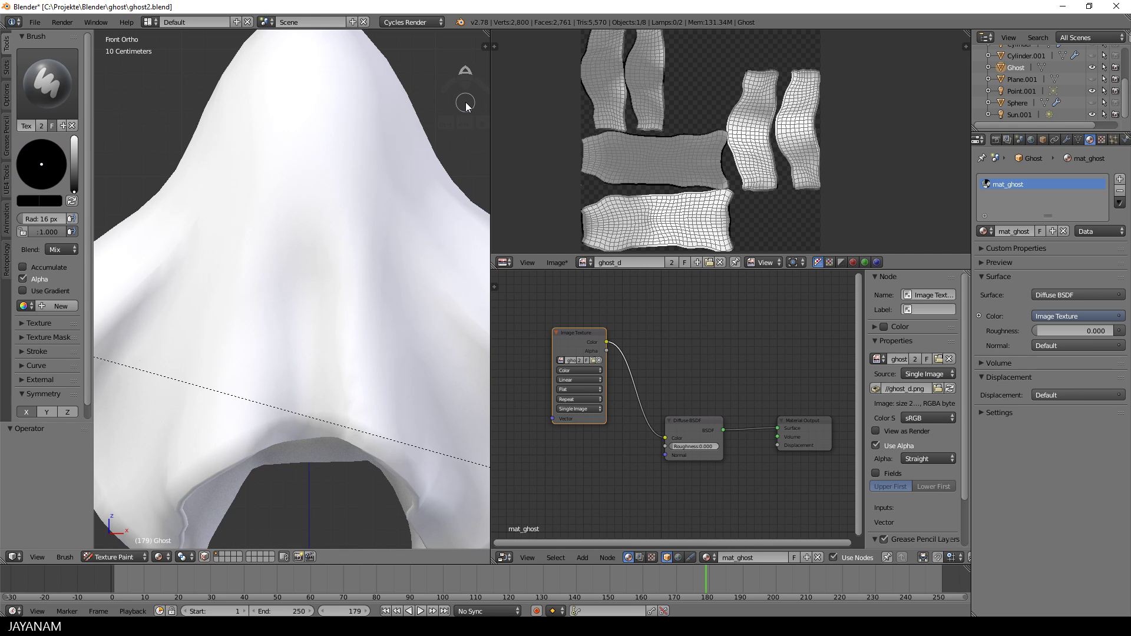
mouse_move(268, 157)
mouse_down()
mouse_move(258, 171)
mouse_move(269, 177)
mouse_move(252, 190)
mouse_move(264, 168)
mouse_move(253, 179)
mouse_up()
scroll(265, 189, down, 4)
middle_drag(265, 188, 283, 242)
scroll(286, 249, up, 4)
In Front Ortho view, enlarge and darken both eyes with X symmetry
key(KP_1)
scroll(287, 249, up, 2)
mouse_move(271, 126)
mouse_down()
mouse_move(253, 133)
mouse_move(247, 118)
mouse_move(263, 99)
mouse_move(237, 118)
mouse_move(229, 147)
mouse_move(253, 141)
mouse_up()
shift+middle_drag(253, 141, 255, 161)
scroll(325, 202, down, 6)
middle_drag(366, 295, 350, 343)
scroll(354, 339, up, 3)
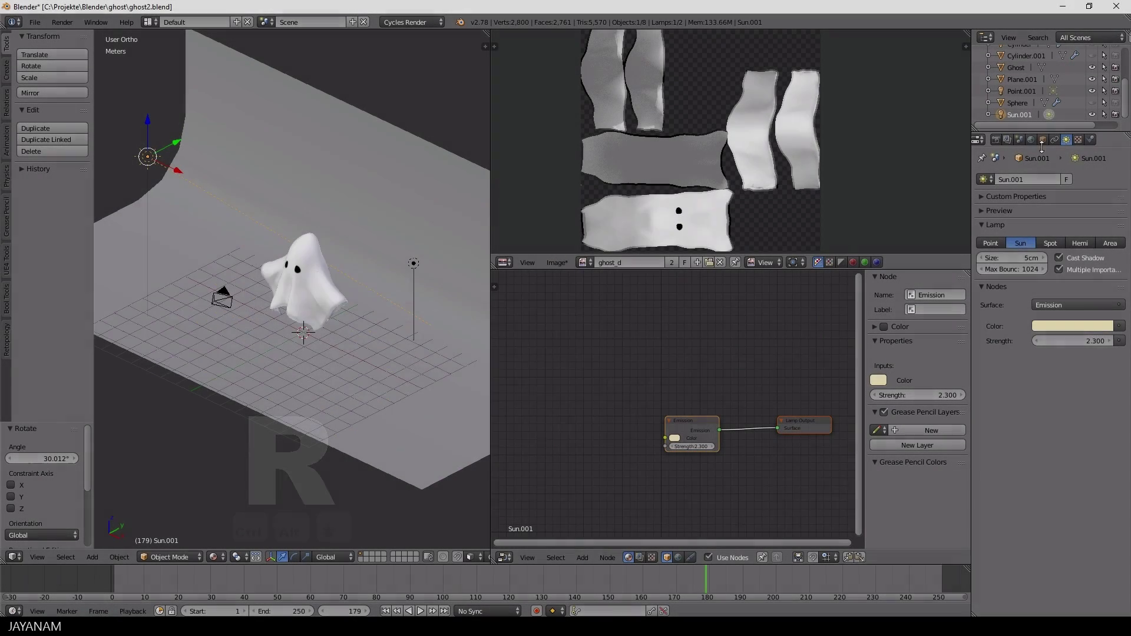
Rotate the Sky Texture sun direction and switch the viewport to Rendered shading
click(1031, 140)
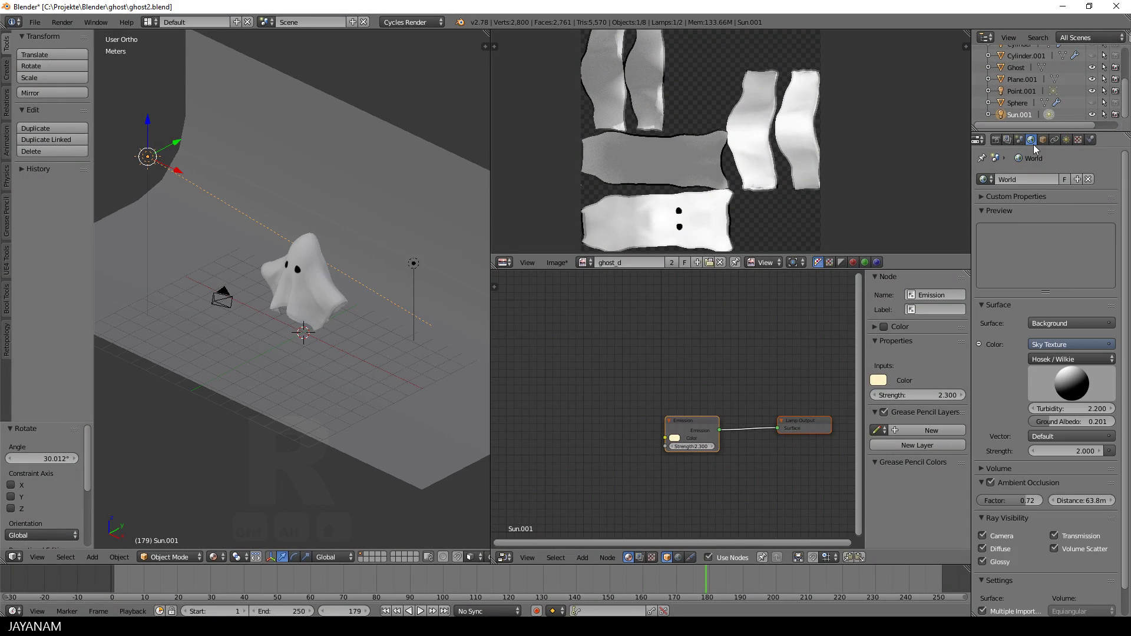
mouse_move(1070, 389)
mouse_down()
mouse_move(1074, 399)
mouse_move(1112, 392)
mouse_up()
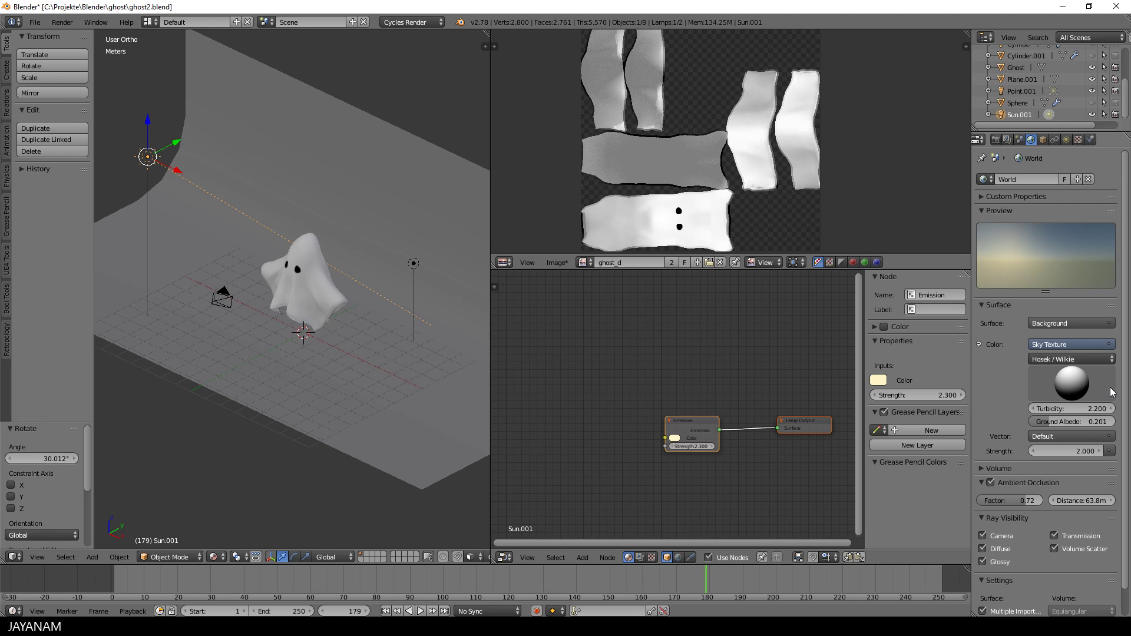
click(215, 558)
click(254, 479)
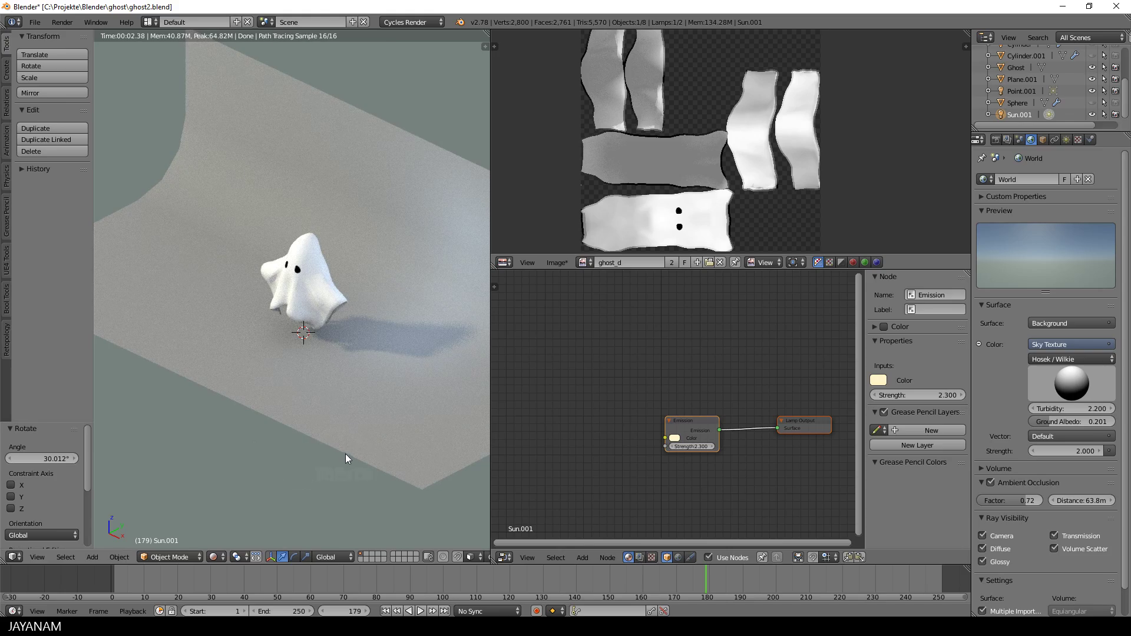
Orbit and zoom in on the rendered ghost to show its soft floor shadow
middle_drag(345, 453, 388, 424)
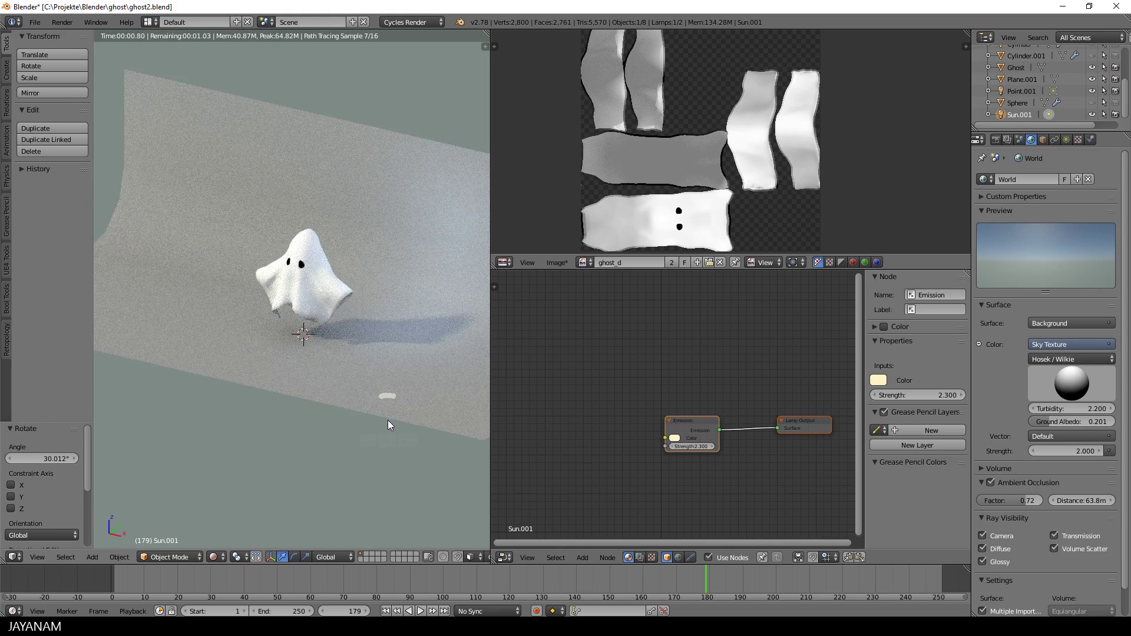
scroll(388, 420, up, 3)
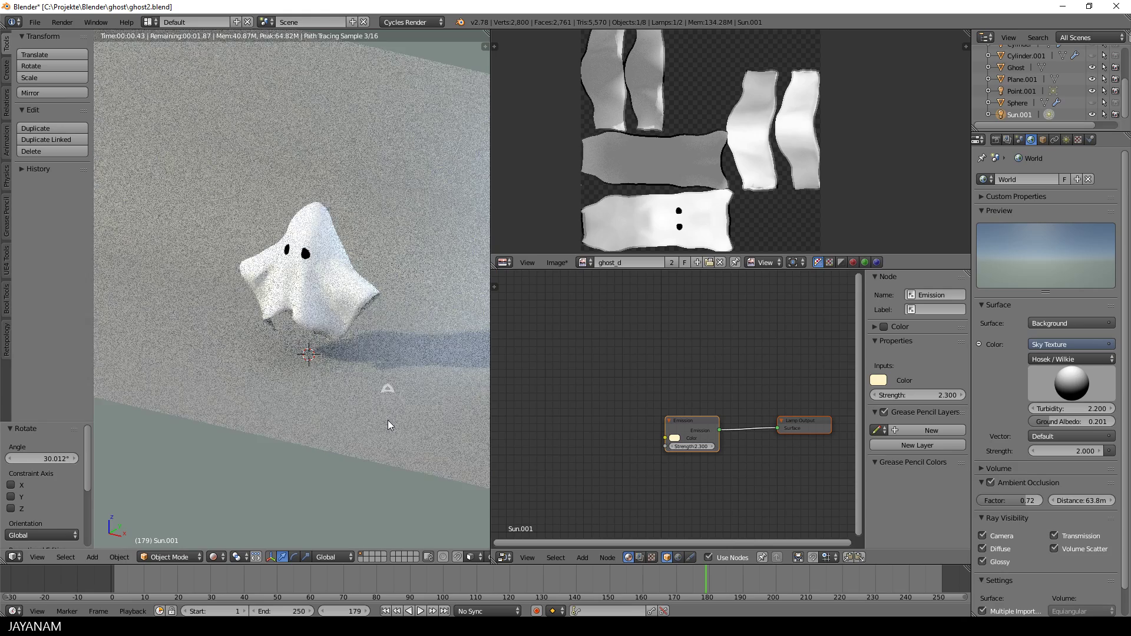